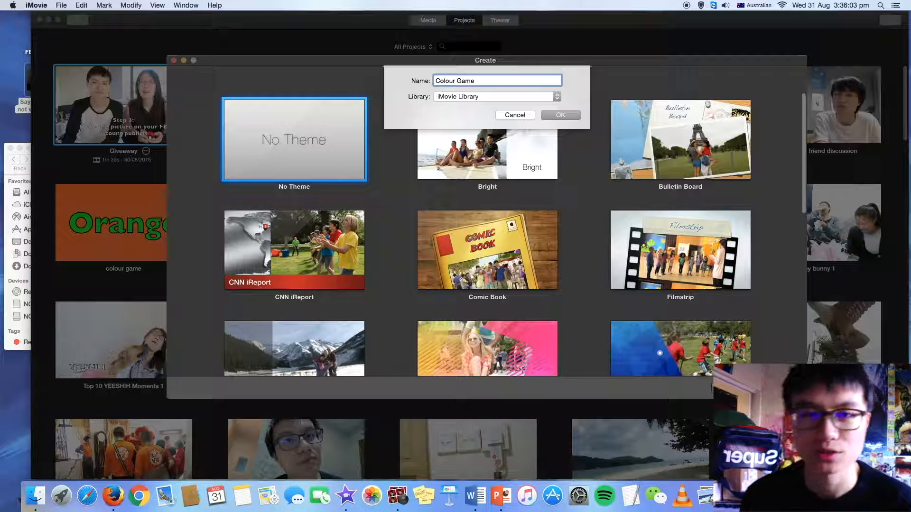
- Create the No Theme movie project under the name Colour Game in the iMovie Library
click(553, 95)
click(480, 99)
click(560, 115)
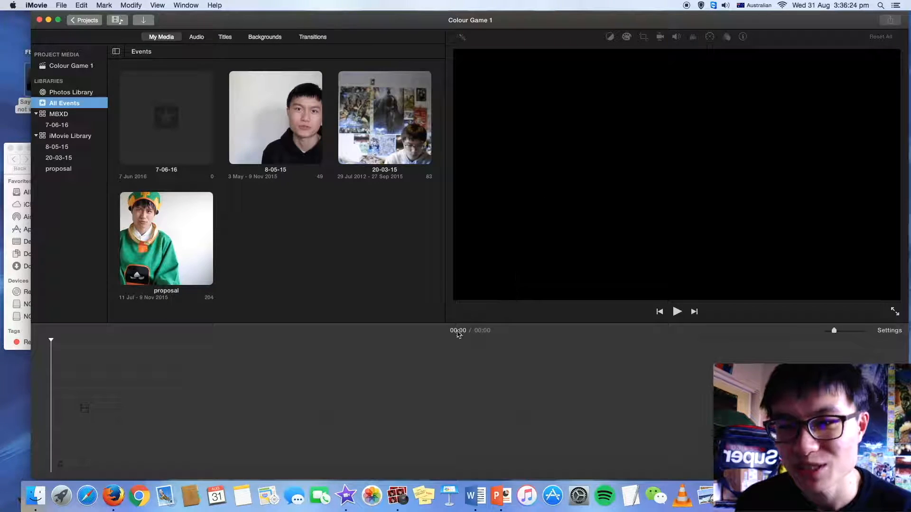
- Add the video file MVI_2824.MP4 from the Finder folder to the empty project timeline
click(24, 156)
drag(143, 154, 141, 134)
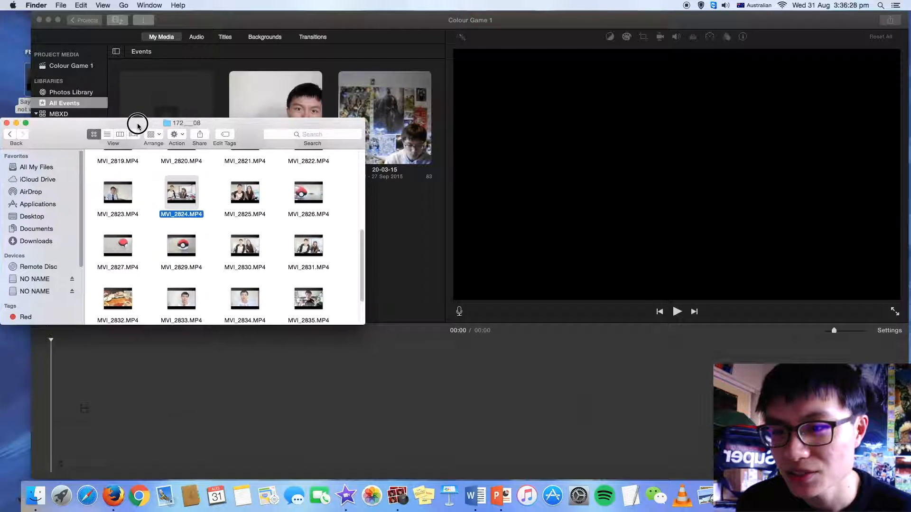
mouse_move(171, 192)
drag(172, 192, 219, 395)
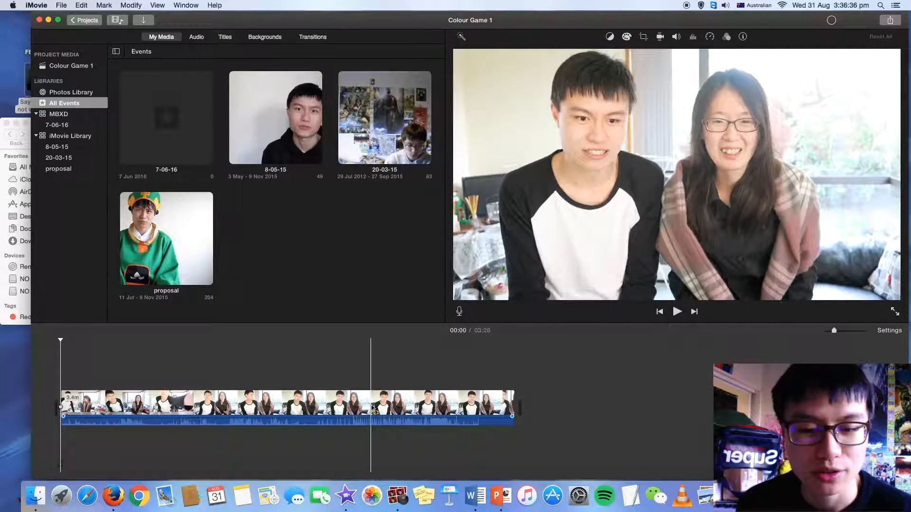
- Turn on background noise reduction for the timeline clip and set it to 10%
click(319, 406)
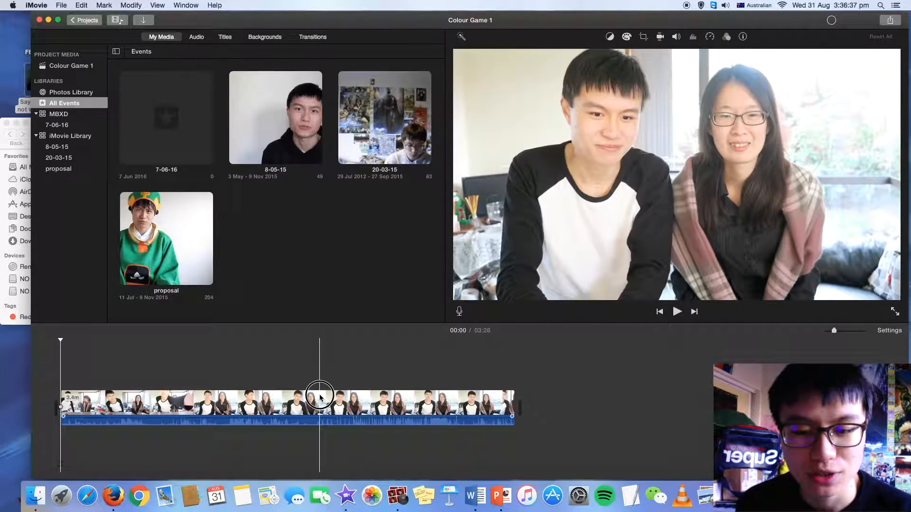
click(693, 37)
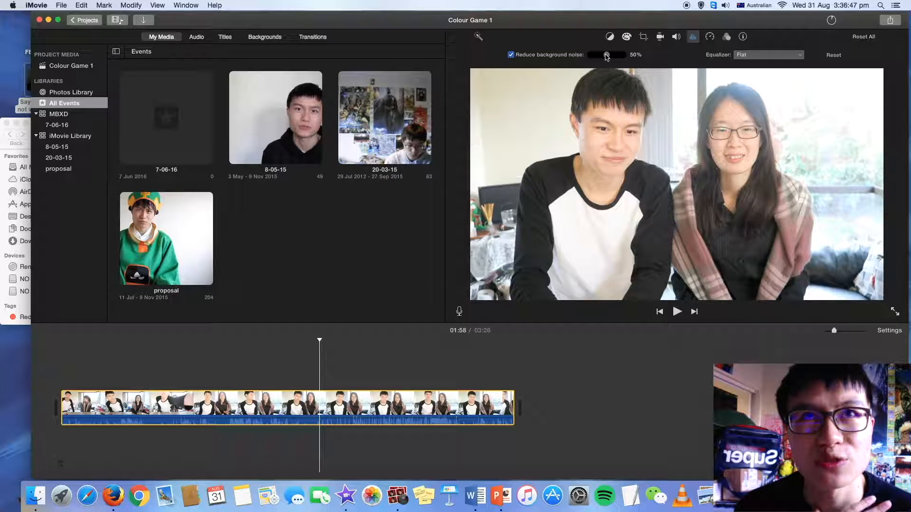
drag(607, 56, 593, 56)
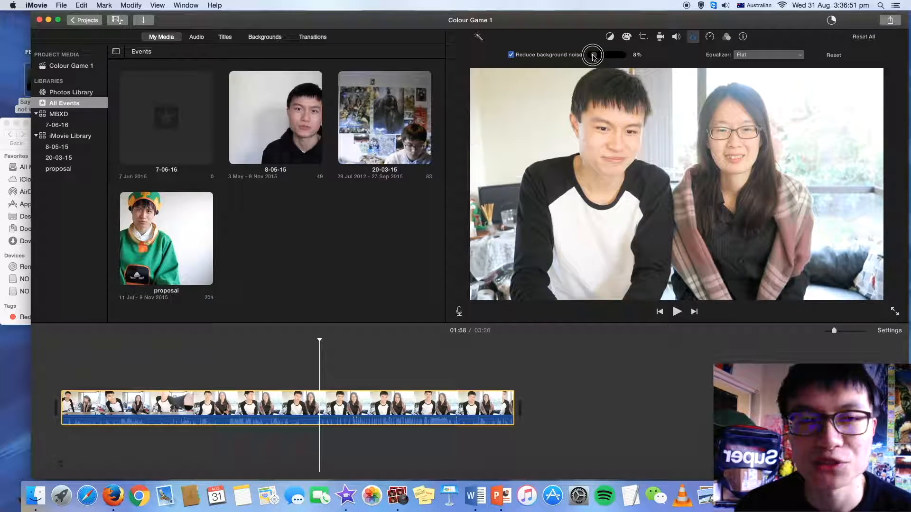
drag(593, 56, 593, 56)
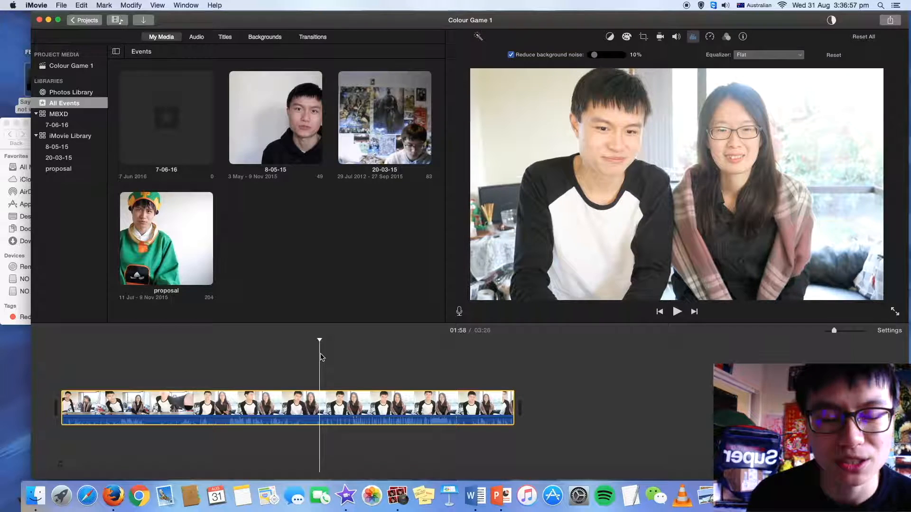
click(321, 358)
click(320, 400)
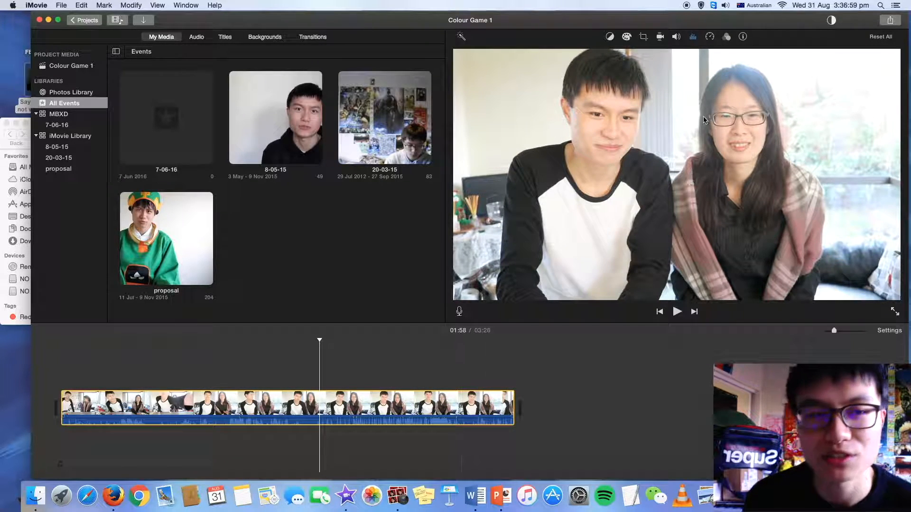
click(693, 37)
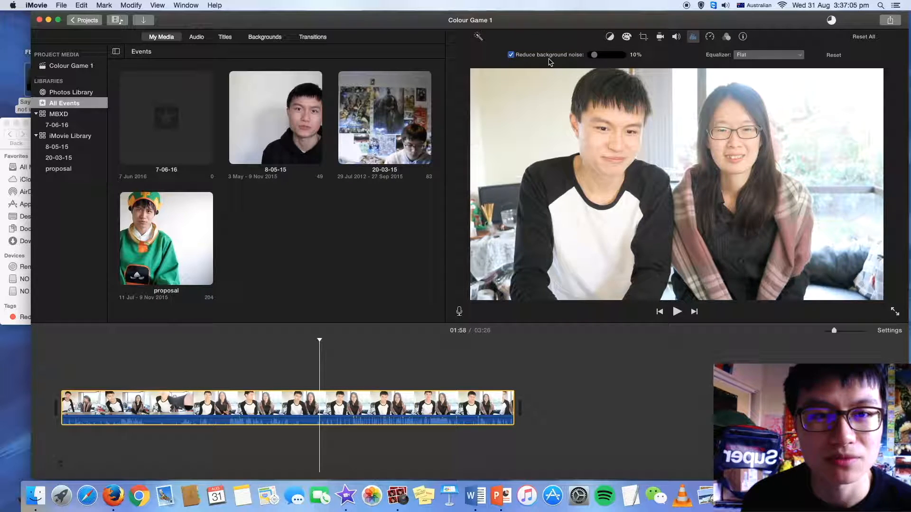
click(554, 38)
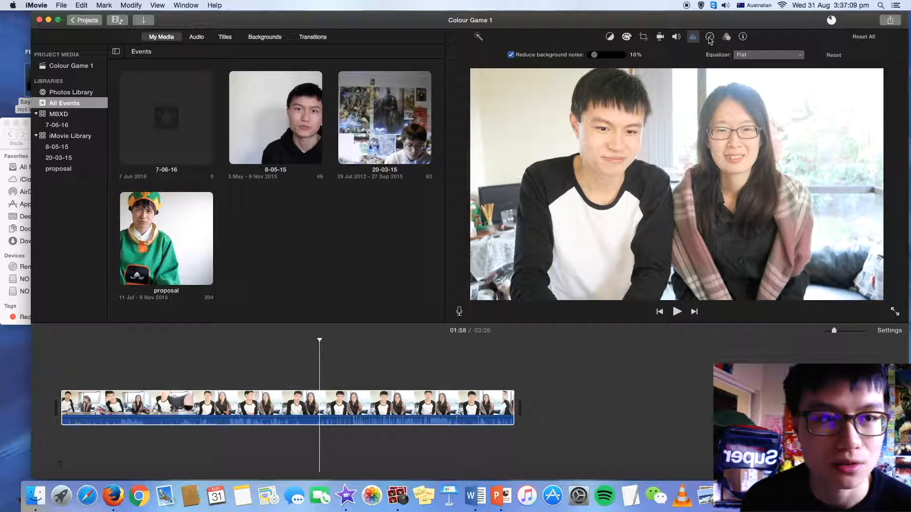
- Make the clip's colour temperature slightly cooler and its saturation slightly higher
click(626, 37)
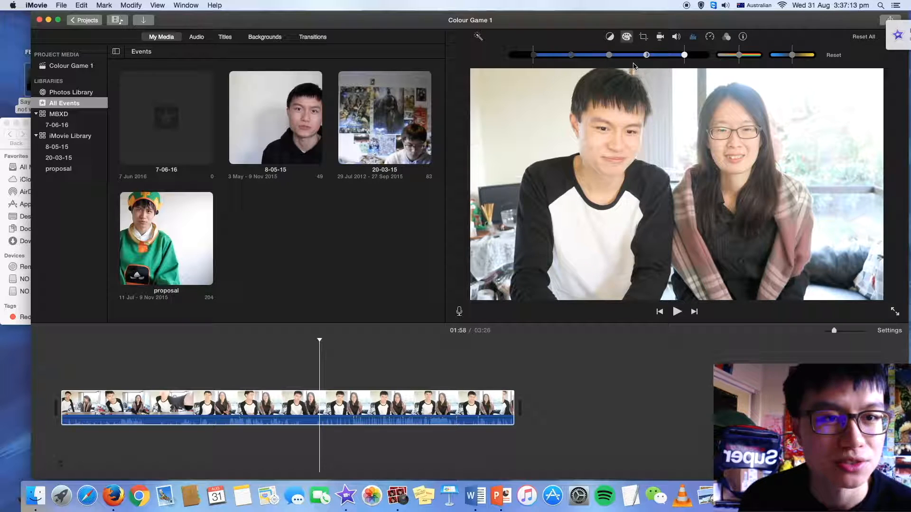
click(885, 28)
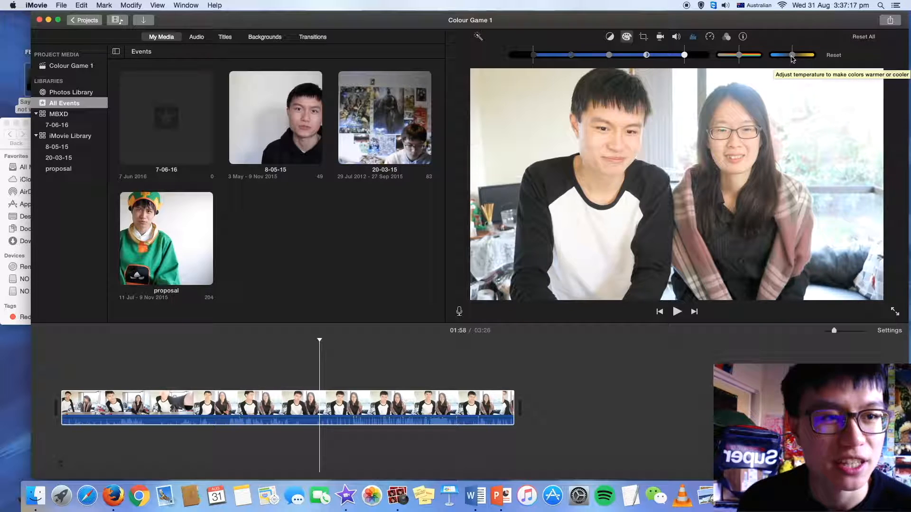
drag(792, 55, 792, 59)
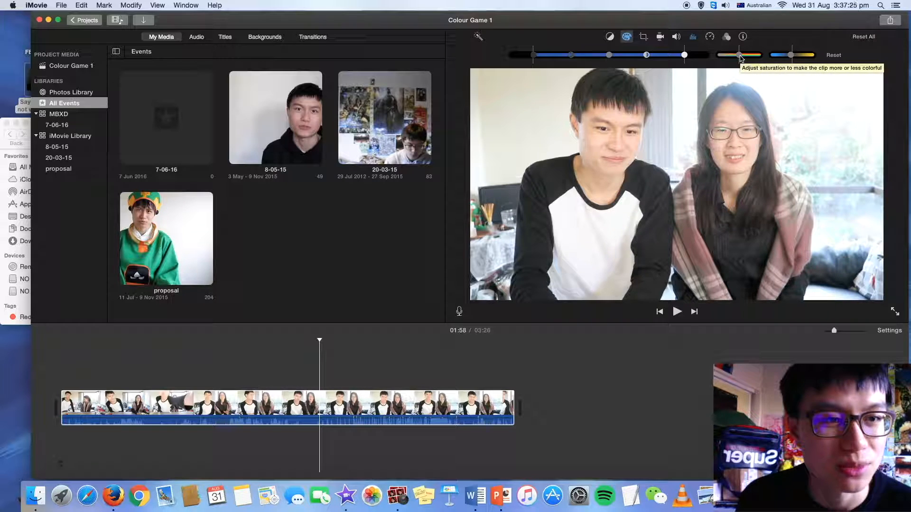
drag(739, 58, 740, 57)
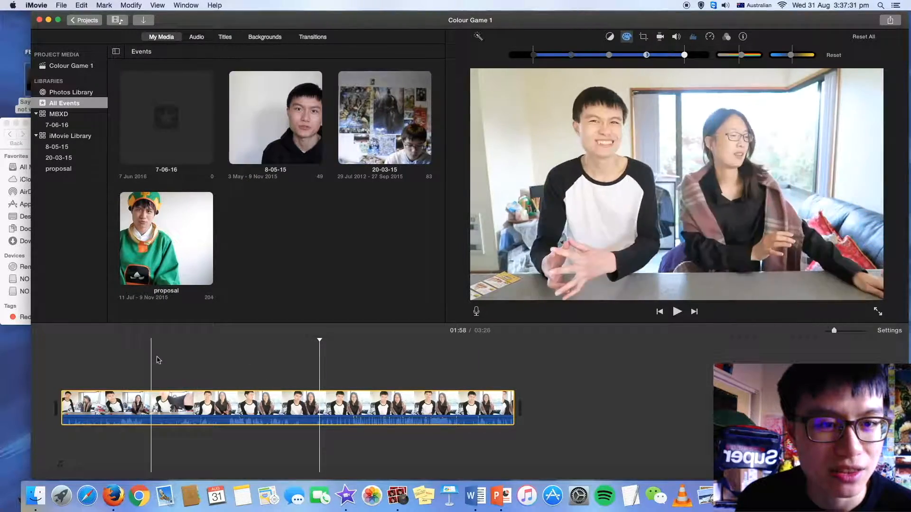
- Cool the clip's temperature a little further and raise its overall brightness slightly, checking a frame at about 1:14
click(224, 377)
click(790, 55)
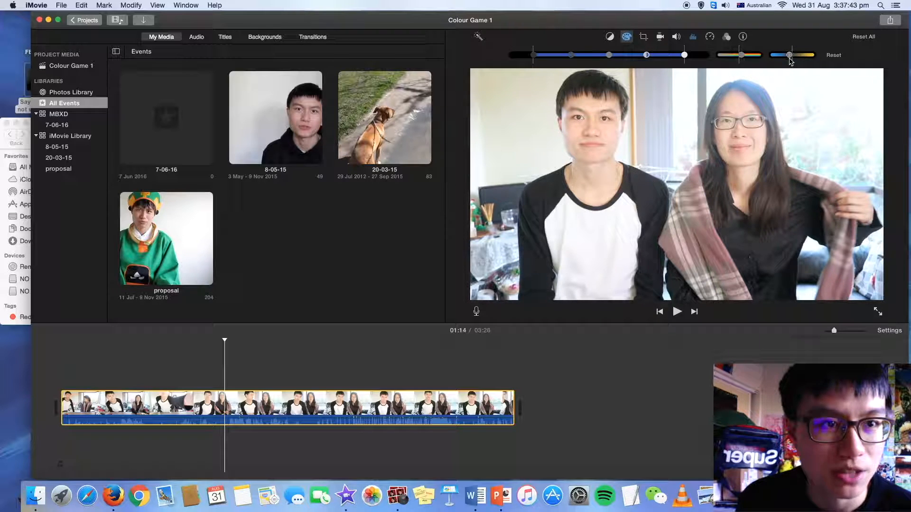
drag(609, 55, 613, 55)
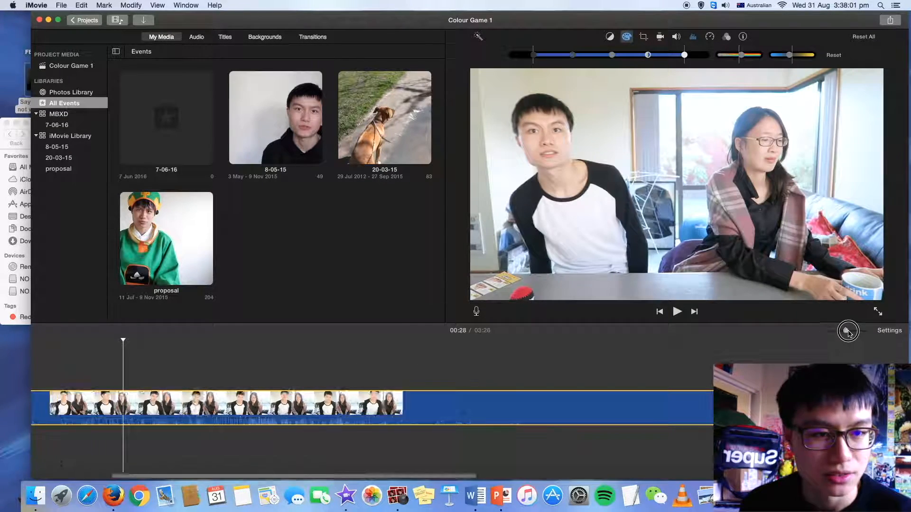
- Cut the footage between about 0:10 and 1:16 out of the timeline clip
drag(847, 330, 846, 331)
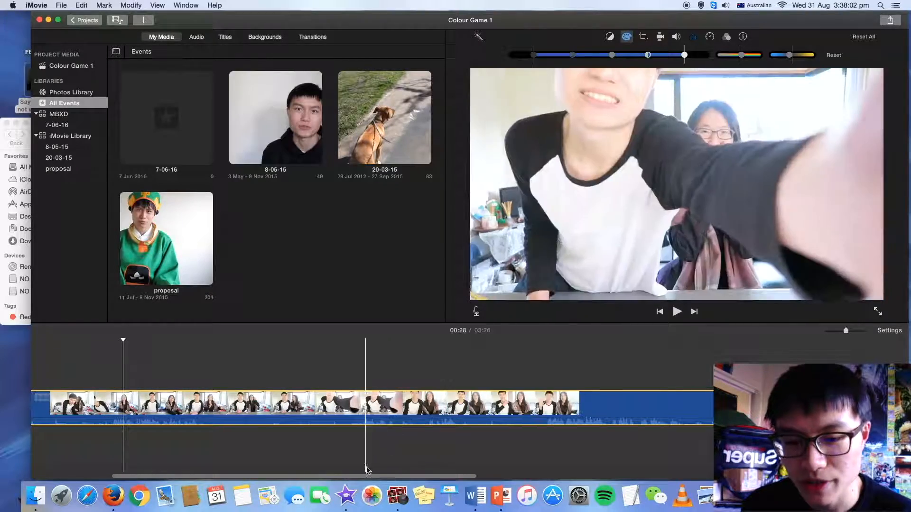
scroll(142, 462, left, 5)
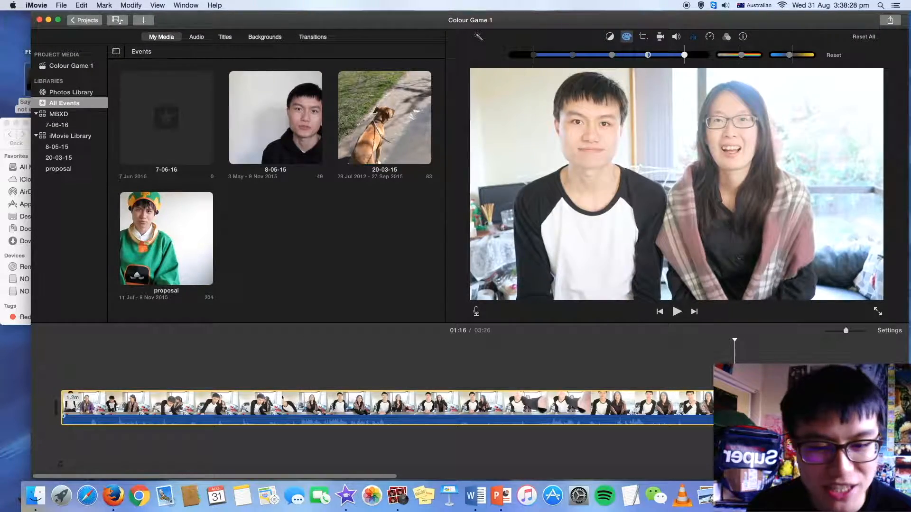
drag(730, 407, 412, 407)
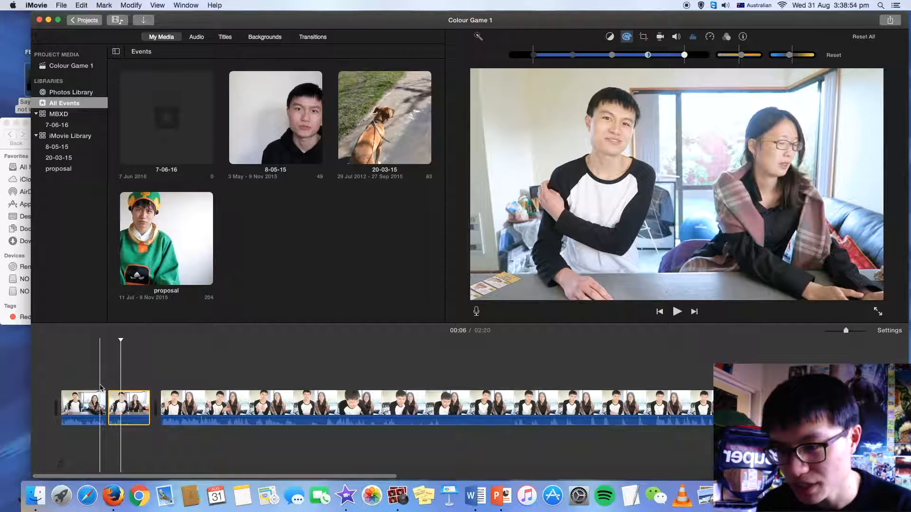
- Redo the split of the short opening clip at about 0:05 and delete its second part
key(super+z)
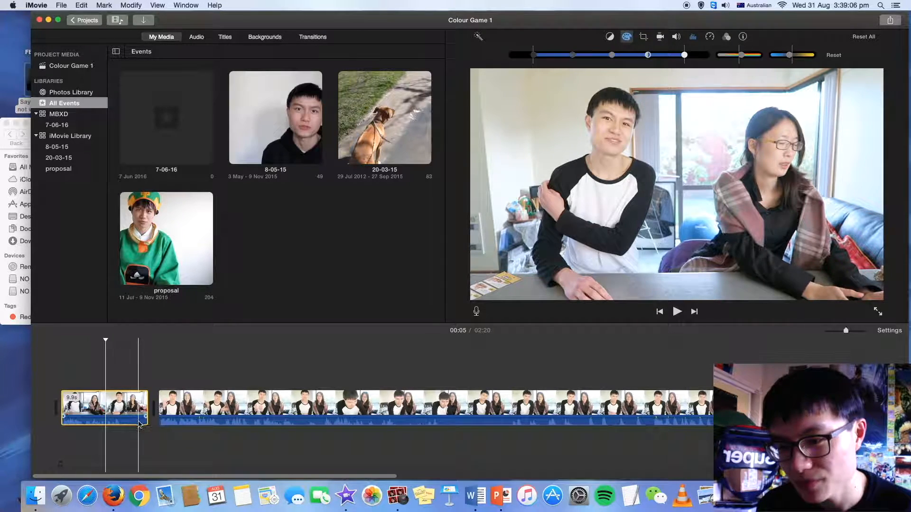
click(106, 399)
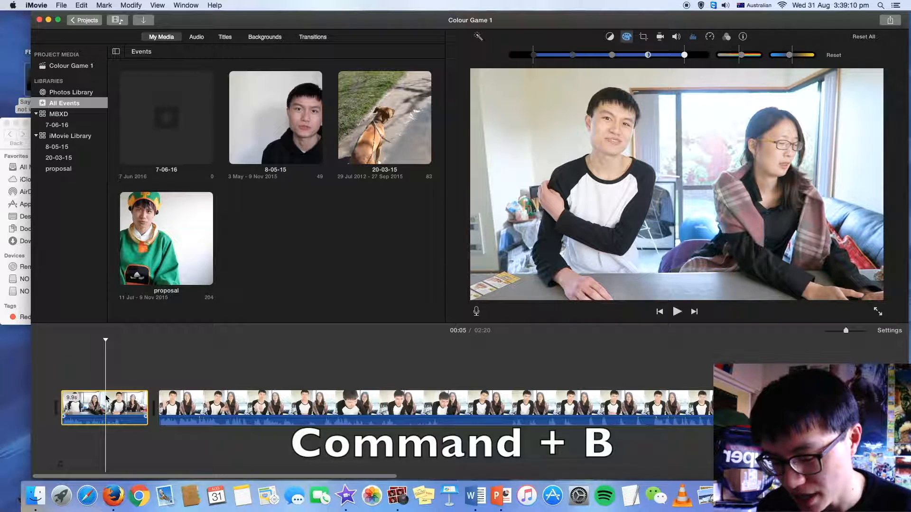
key(cmd+b)
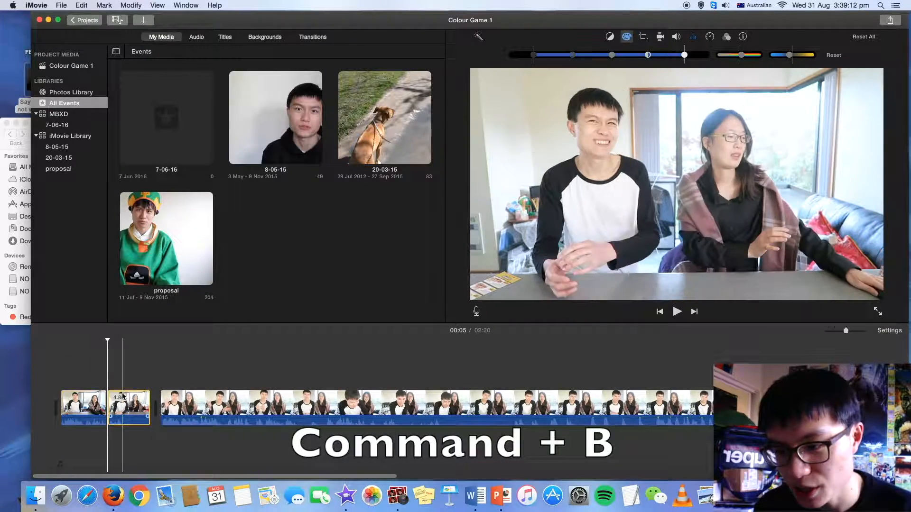
click(122, 403)
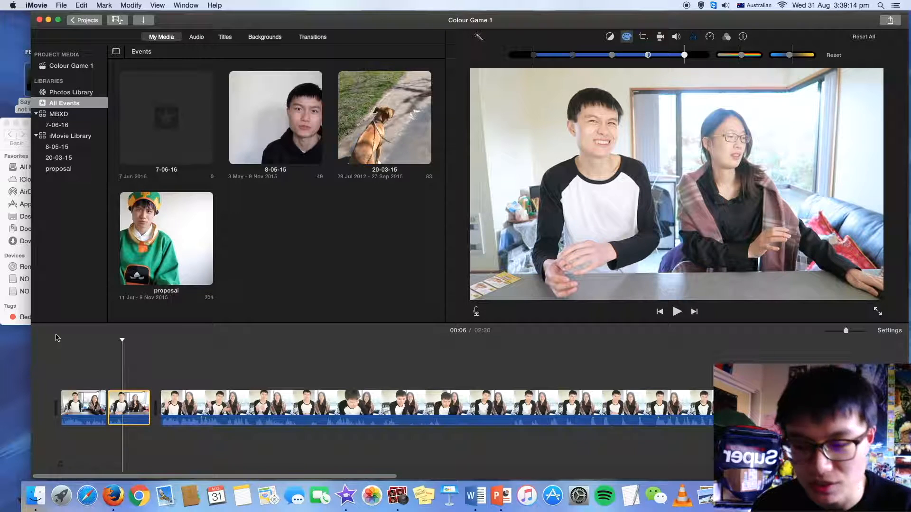
key(Delete)
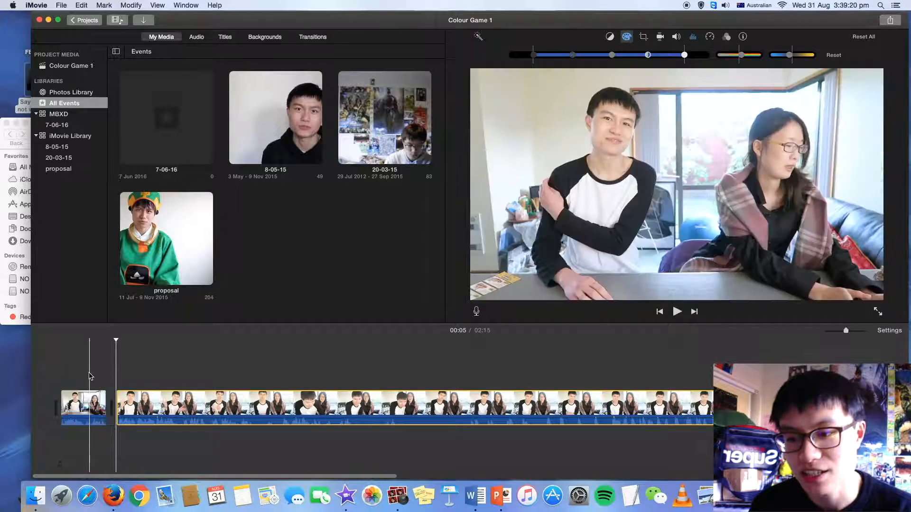
- Try trimming the beginning of the second timeline clip, and undo the trim
mouse_move(114, 397)
mouse_down()
mouse_move(156, 397)
mouse_move(122, 397)
mouse_up()
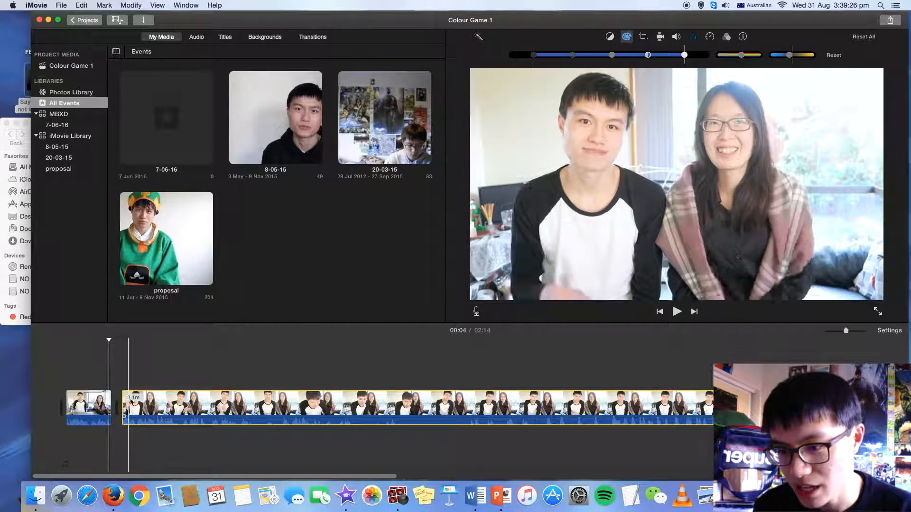
click(120, 378)
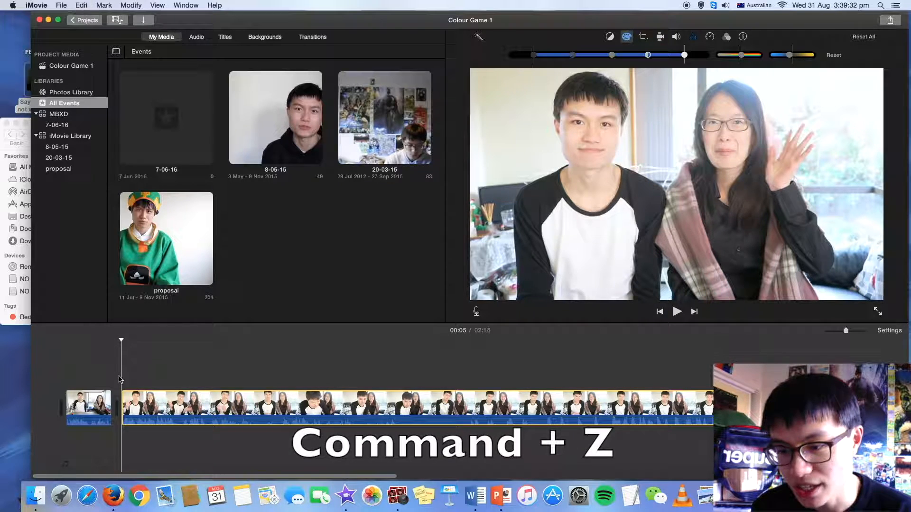
key(super+z)
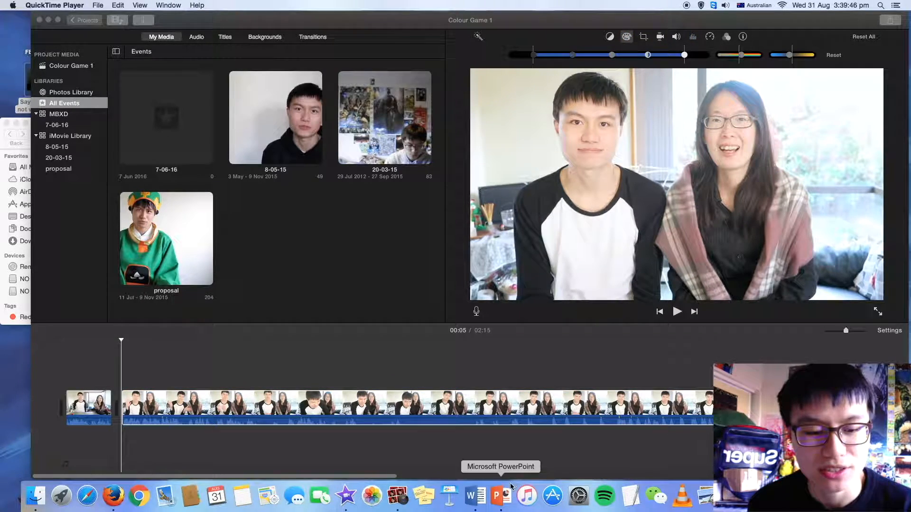
click(397, 496)
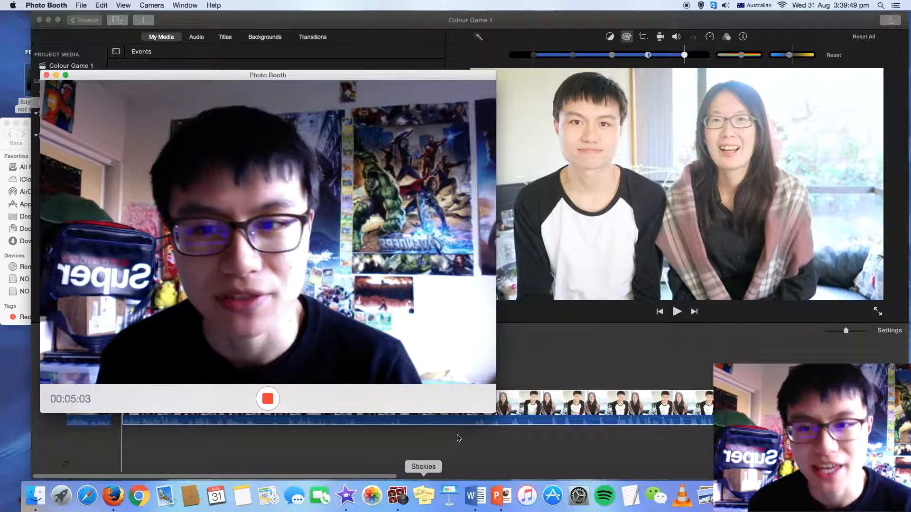
click(429, 24)
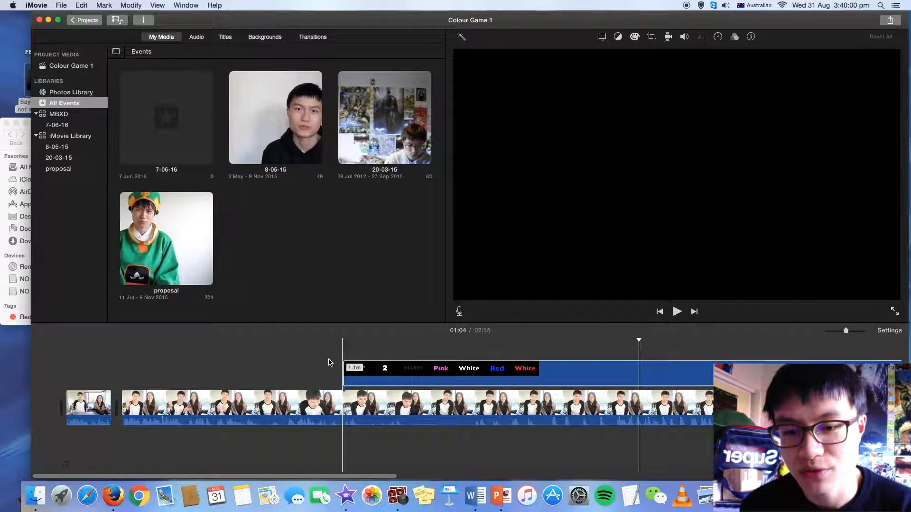
- Change the colour-word video above the main footage from Cutaway to a Picture in Picture overlay
click(349, 371)
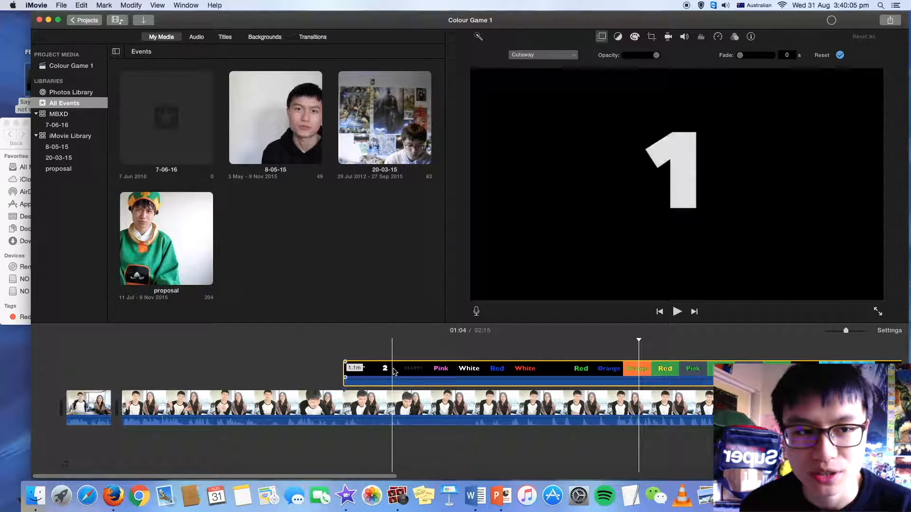
click(412, 370)
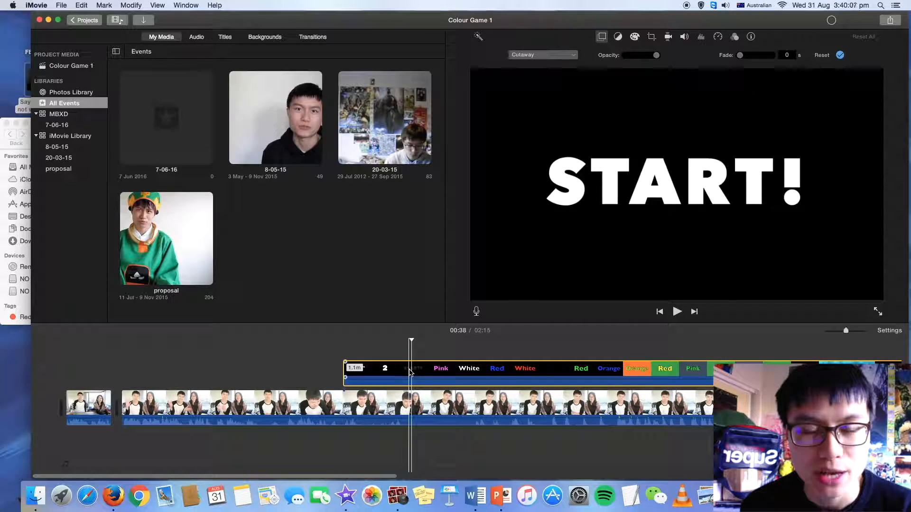
click(524, 56)
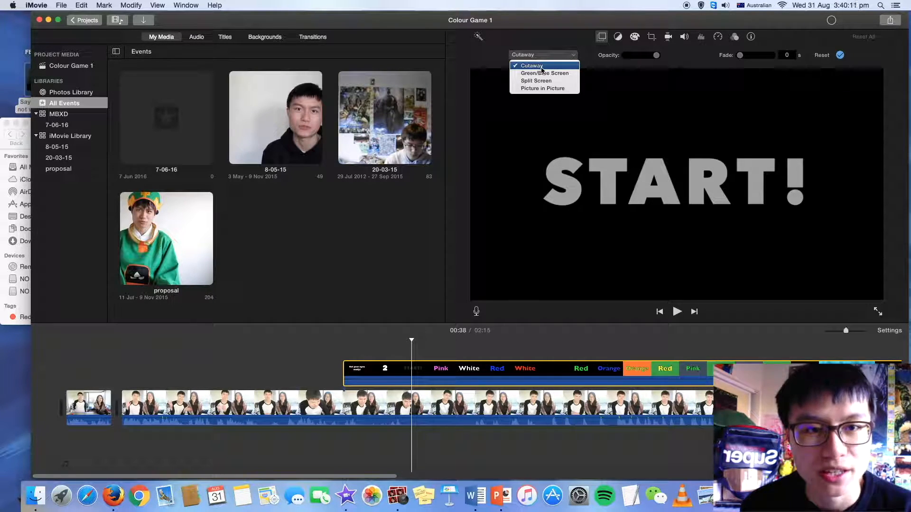
click(548, 89)
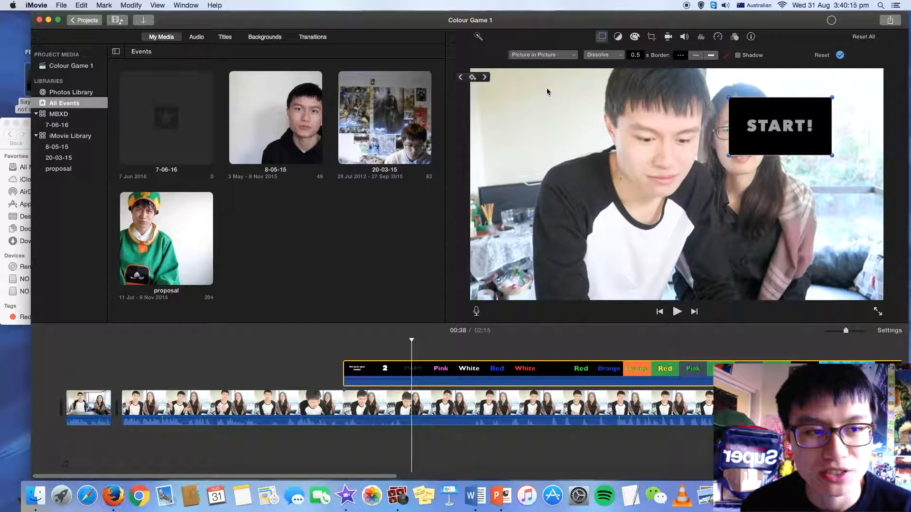
- Resize the picture-in-picture overlay and place it at the bottom centre of the video frame
drag(782, 114, 665, 169)
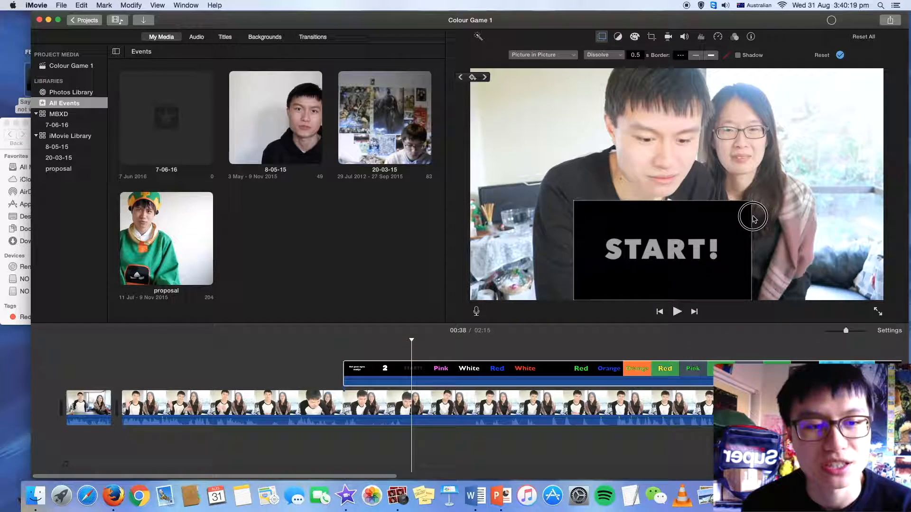
drag(750, 217, 729, 237)
click(378, 351)
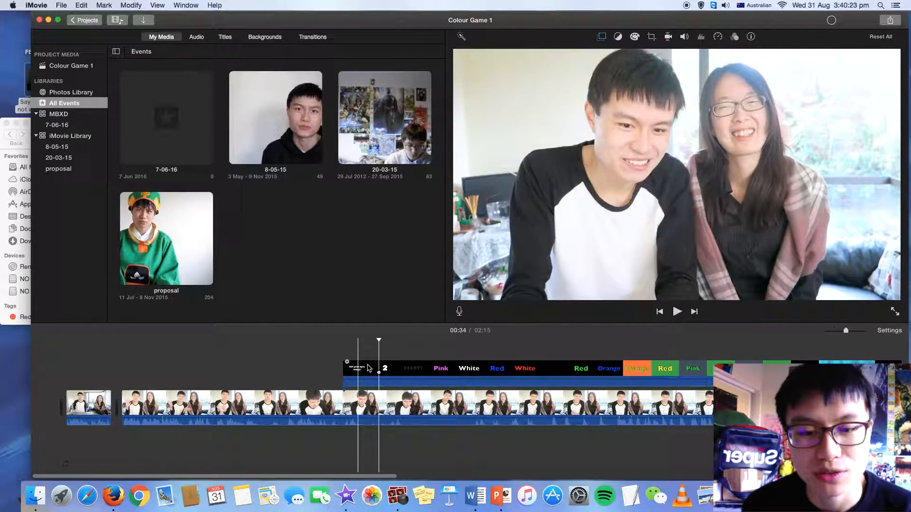
- Keep the picture-in-picture overlay's 0.5-second Dissolve style, try its border options, leave it borderless and turn on its shadow
click(388, 370)
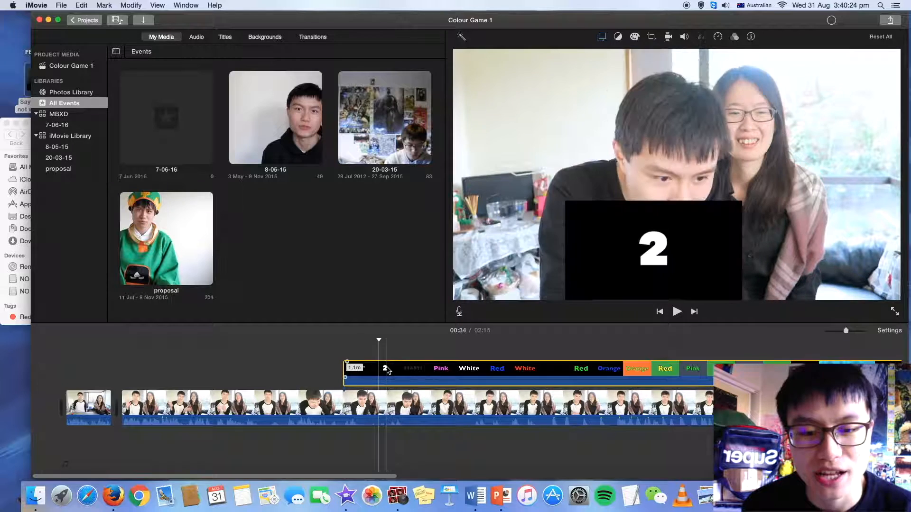
click(602, 37)
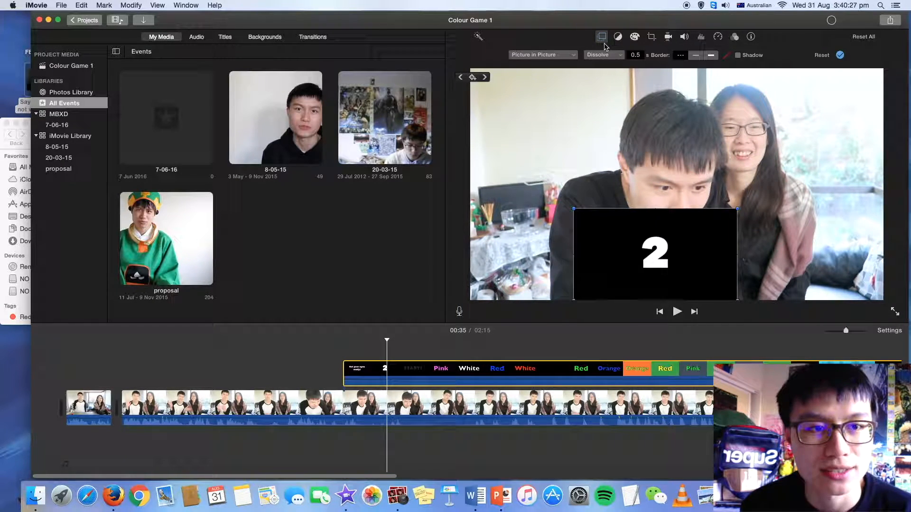
click(609, 56)
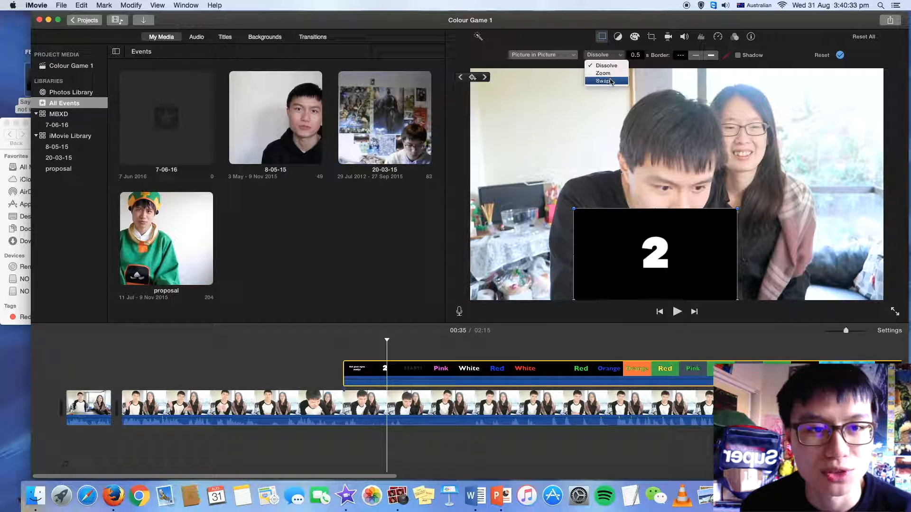
click(628, 56)
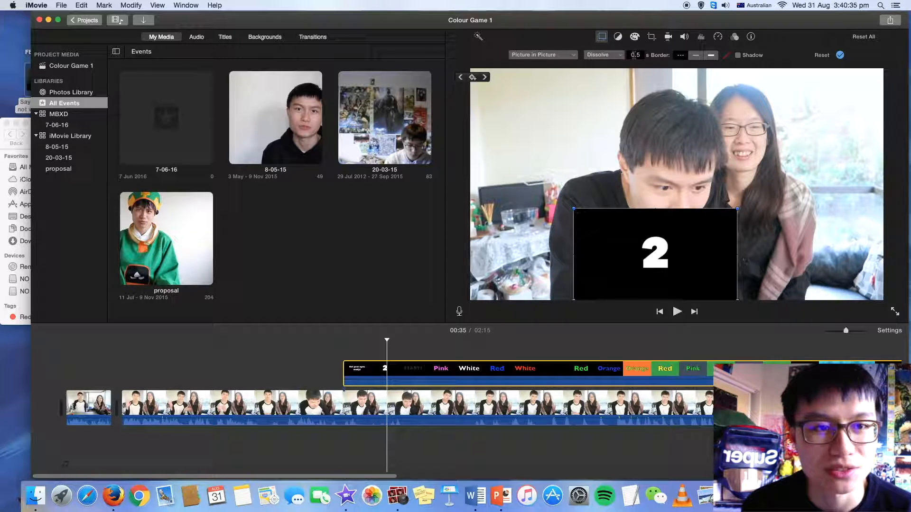
click(629, 56)
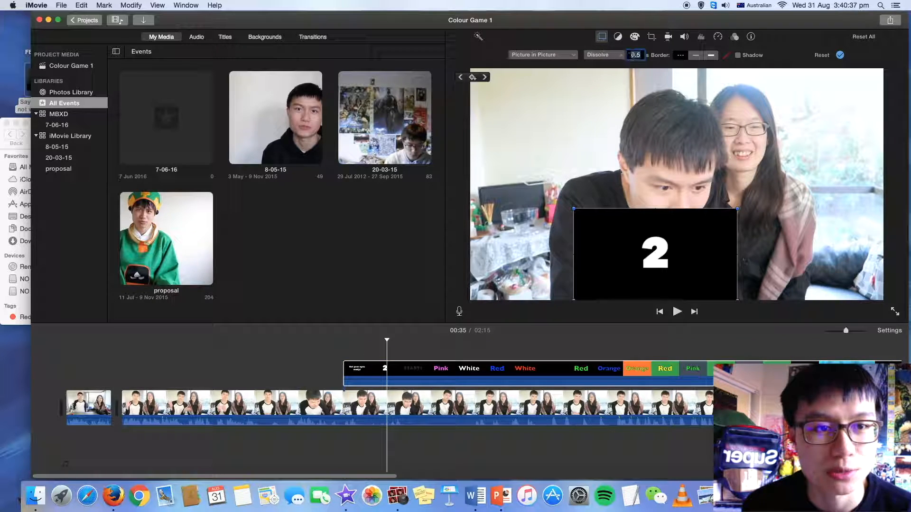
click(712, 56)
click(680, 56)
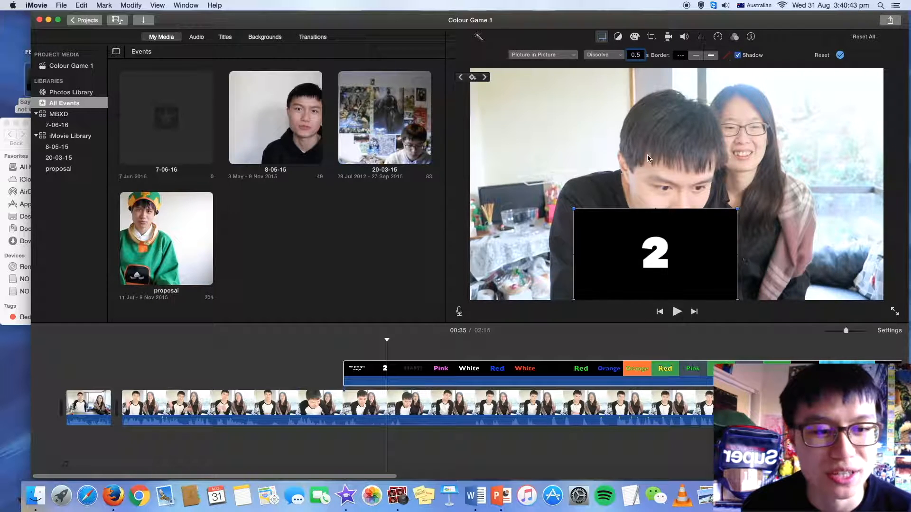
- Move the picture-in-picture overlay later along the timeline so its START! slide falls at about 0:51, and preview the timing
click(406, 352)
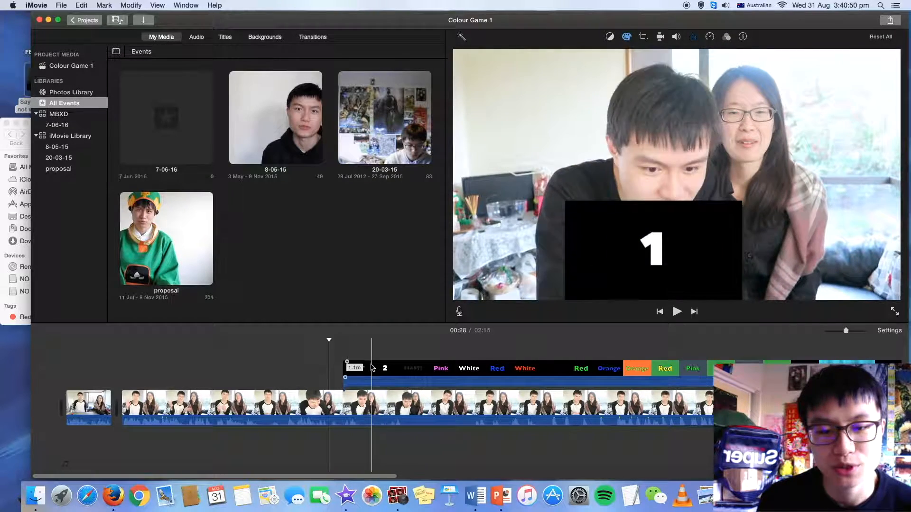
drag(371, 368, 507, 368)
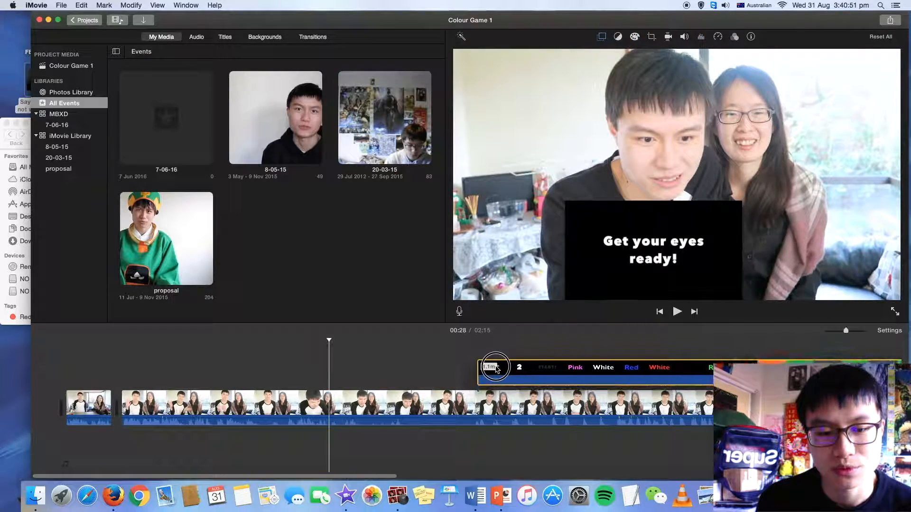
key(space)
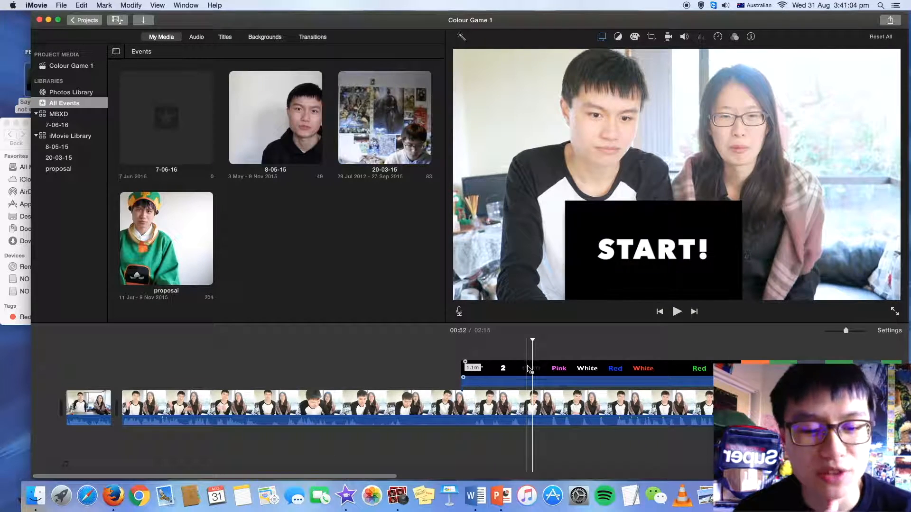
- Inspect the overlay clip's volume settings and its noise reduction and equaliser settings
click(527, 372)
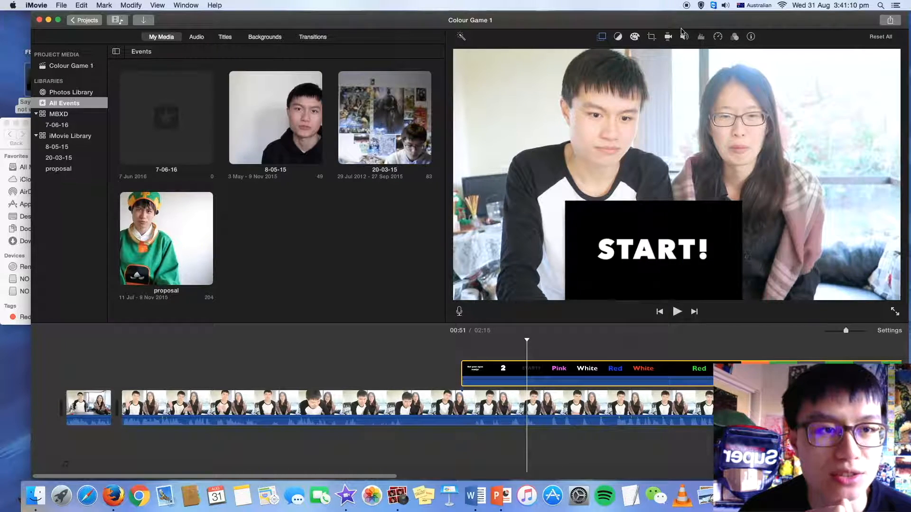
click(683, 38)
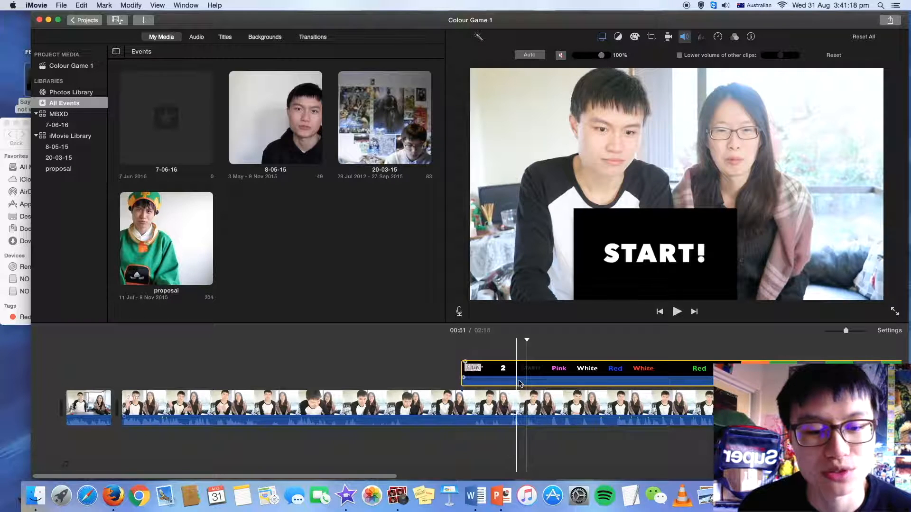
click(701, 37)
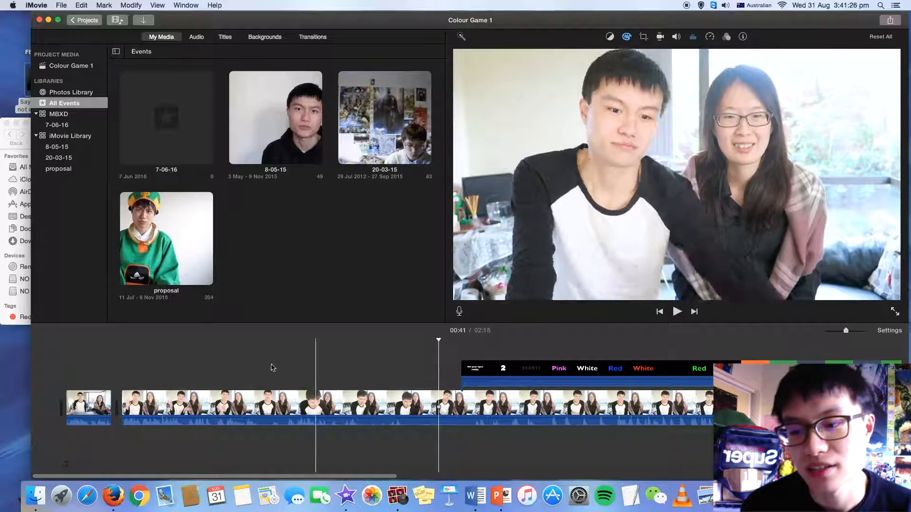
- Add a Pop-up Lower Third title over the opening clip and replace its placeholder text with the person's name
click(162, 403)
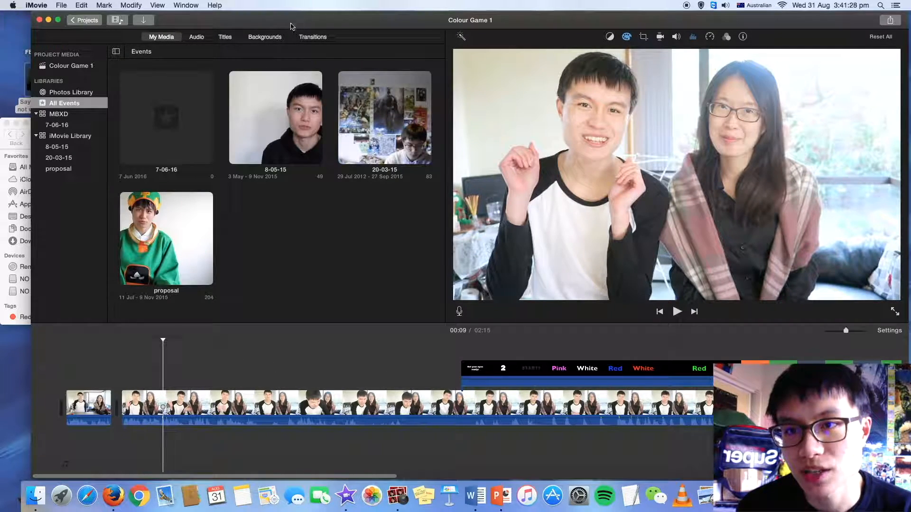
click(225, 37)
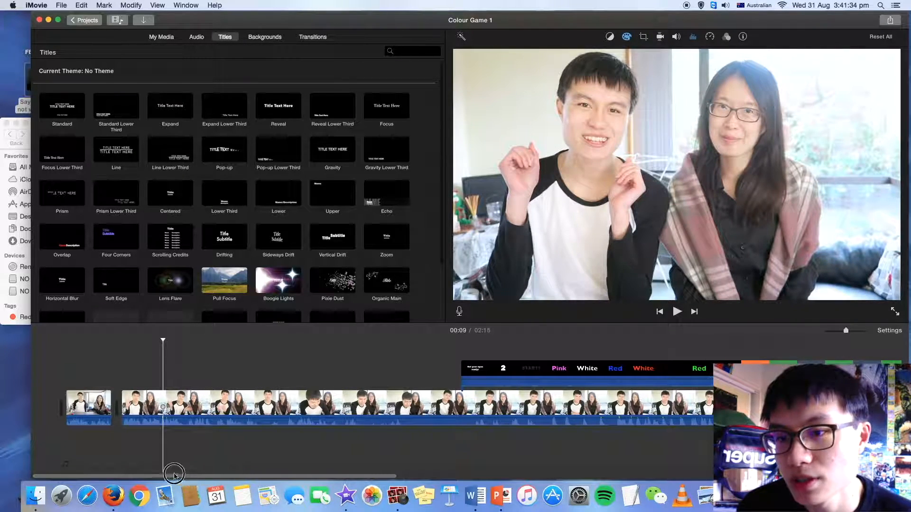
drag(275, 152, 69, 376)
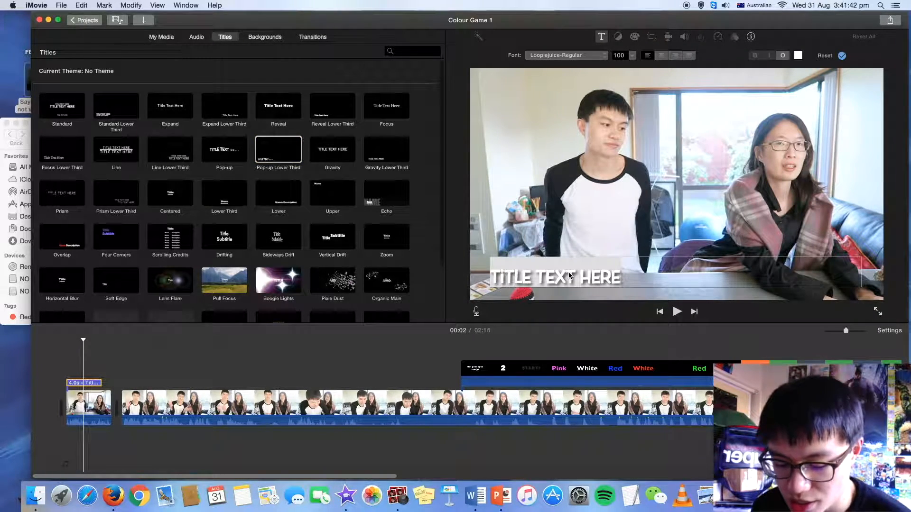
key(Home)
click(588, 273)
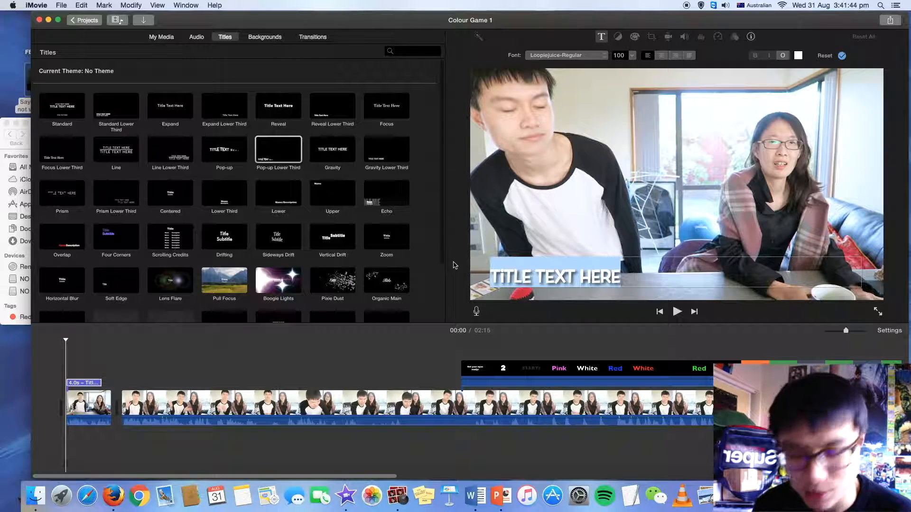
text(YEESHIH)
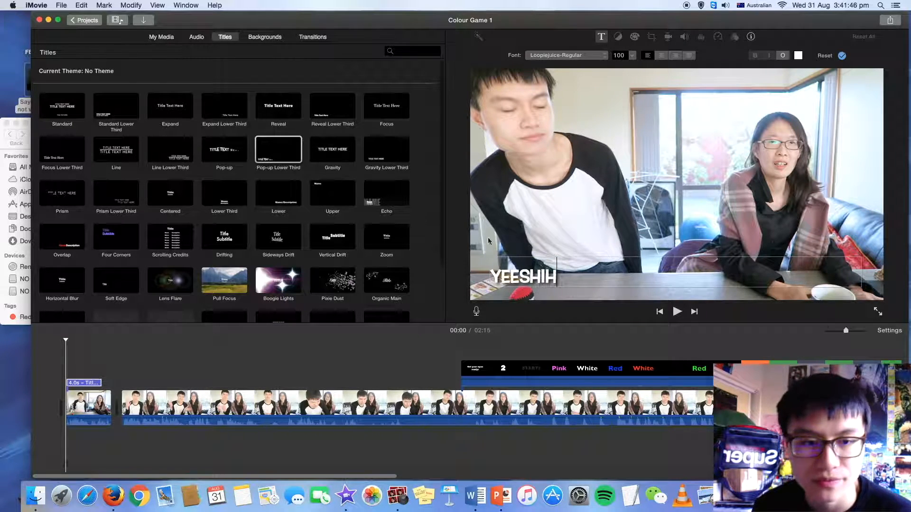
- Set the title text to size 150 with an outline, and preview it over the opening clip
drag(593, 266, 452, 267)
click(619, 55)
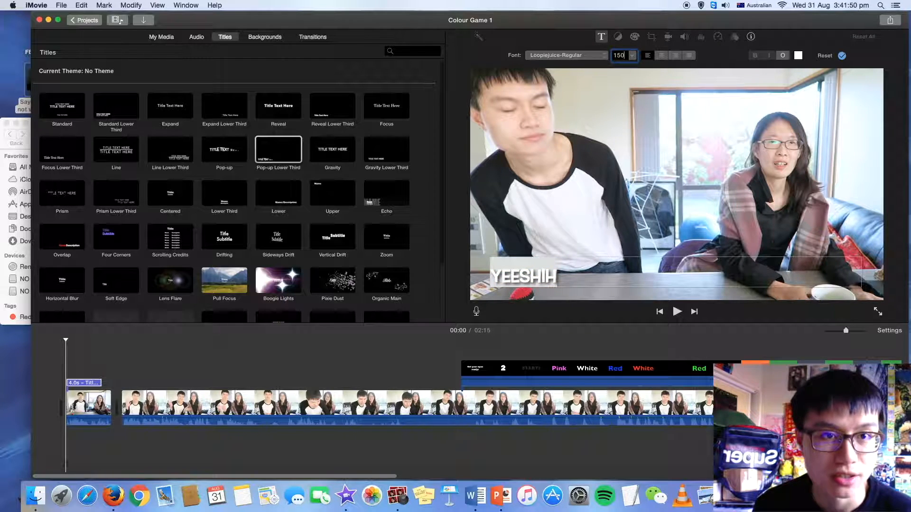
text(150)
key(Return)
click(782, 56)
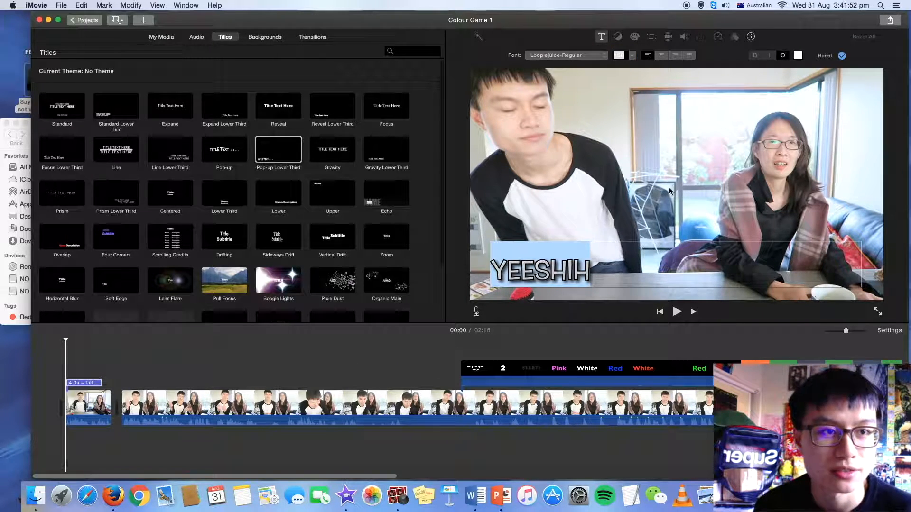
click(602, 175)
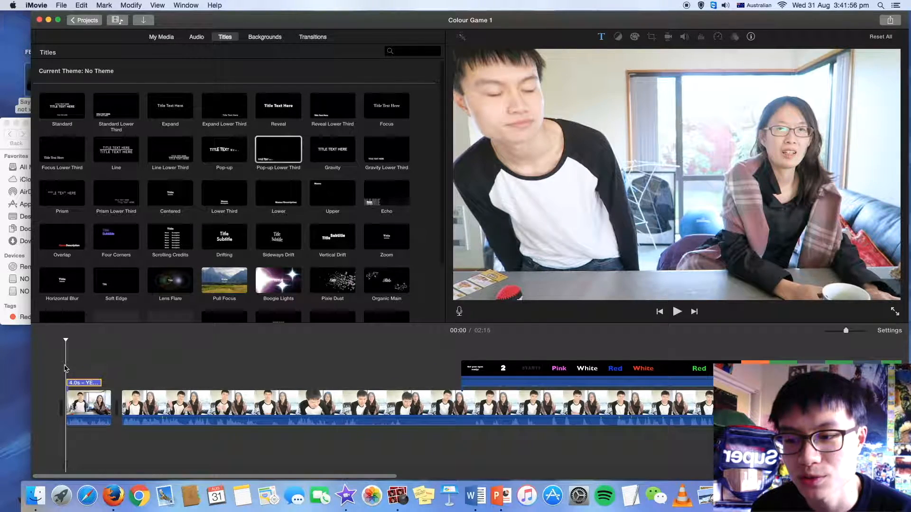
key(space)
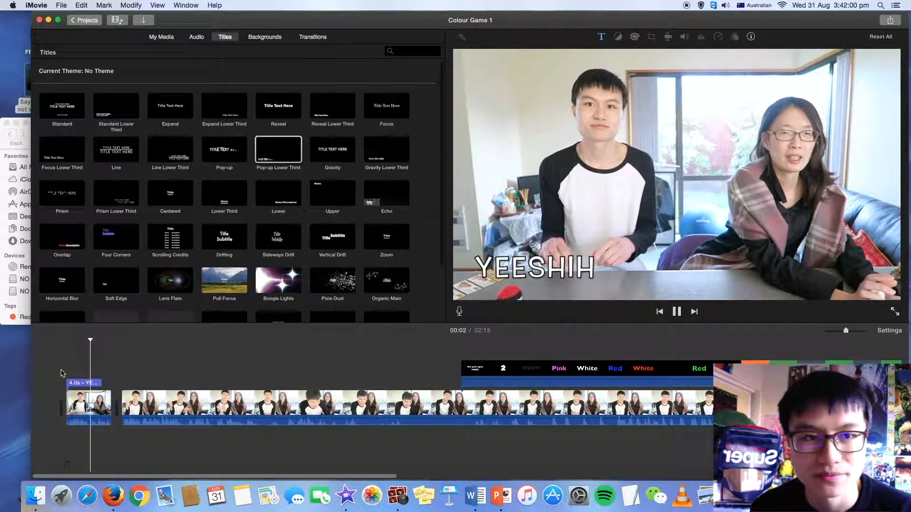
key(space)
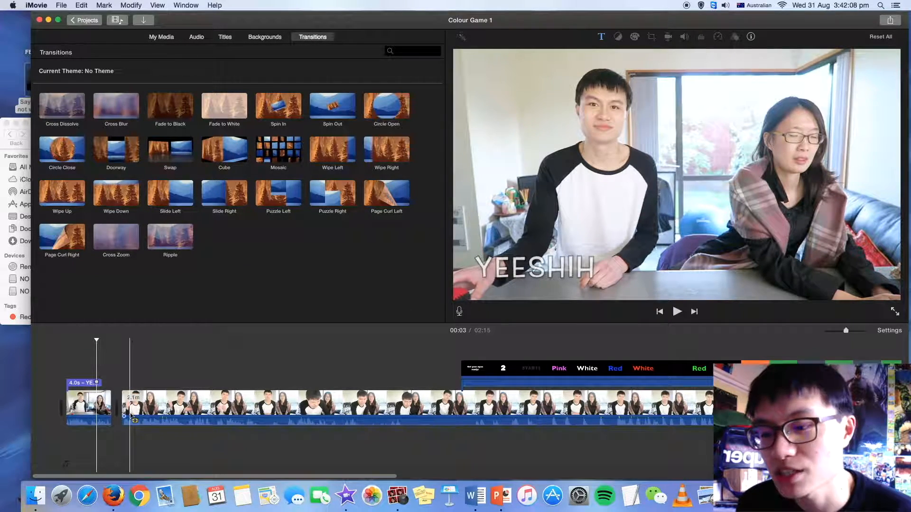
- Try a Cross Zoom transition between the opening clip and the second clip, preview it and check its duration setting
drag(116, 236, 115, 406)
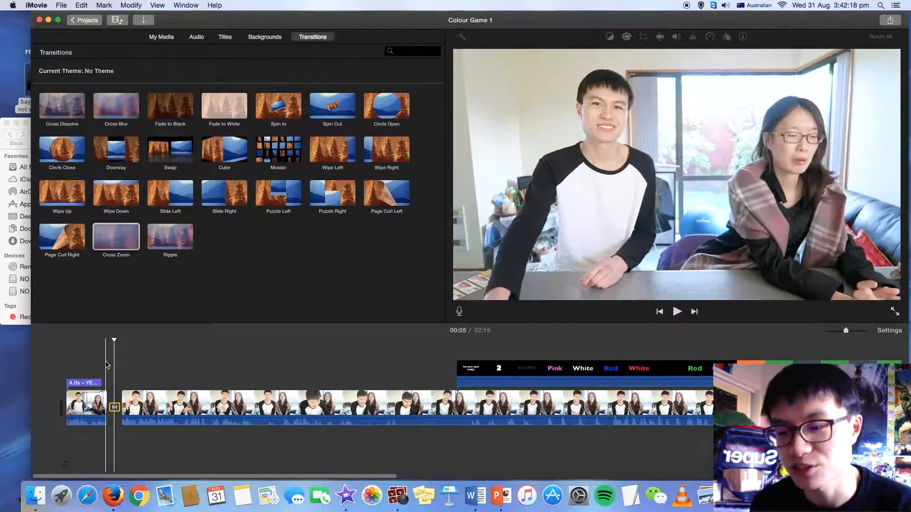
key(space)
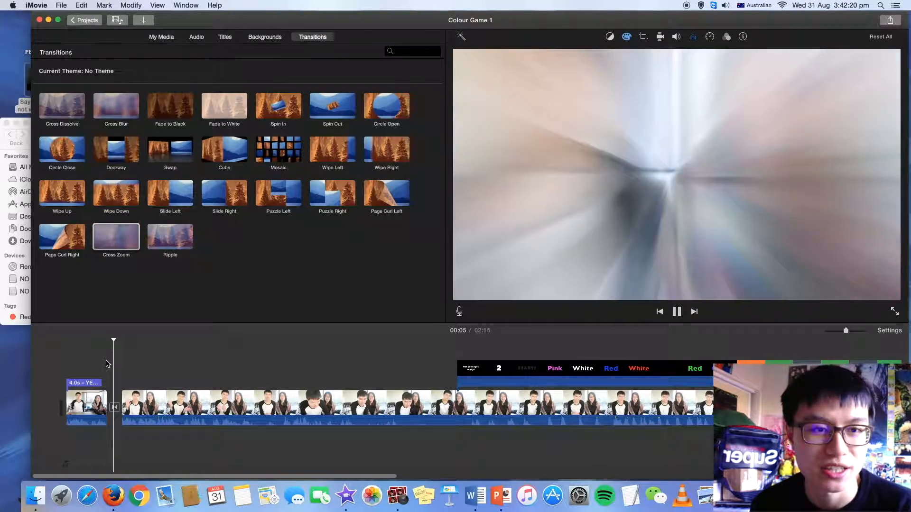
key(space)
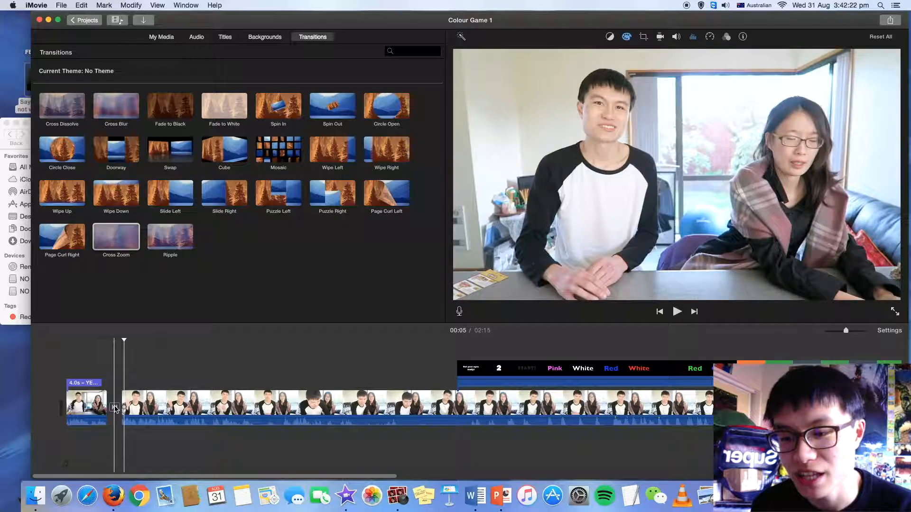
click(114, 407)
double_click(115, 408)
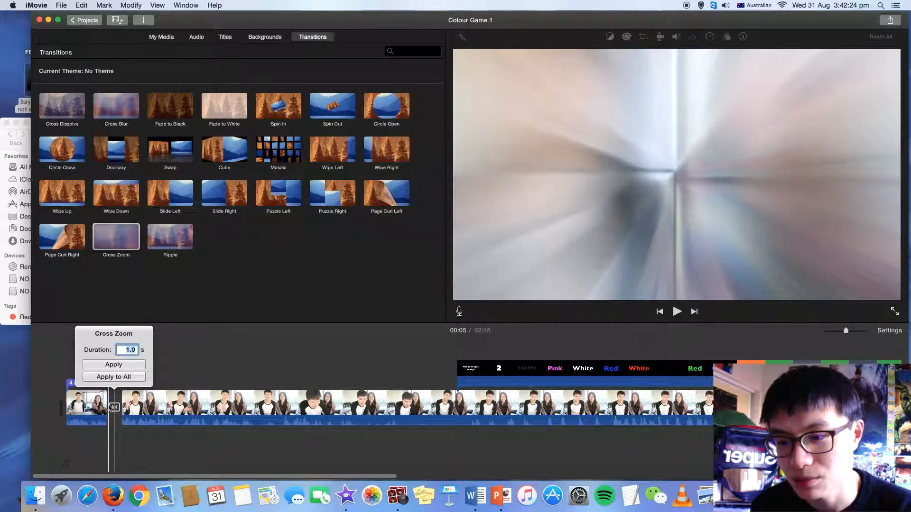
key(Return)
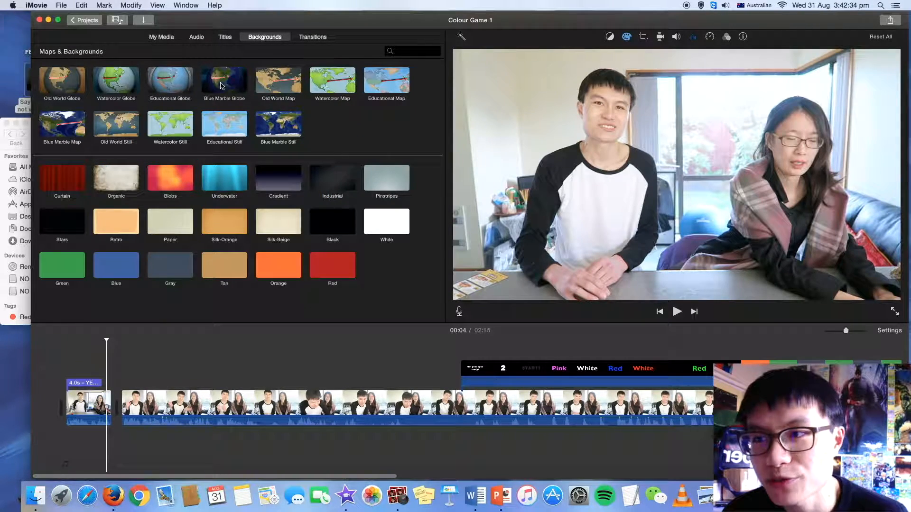
- Insert a Blue Marble Globe map between the opening and second clips, keeping San Francisco as the route's start
click(212, 84)
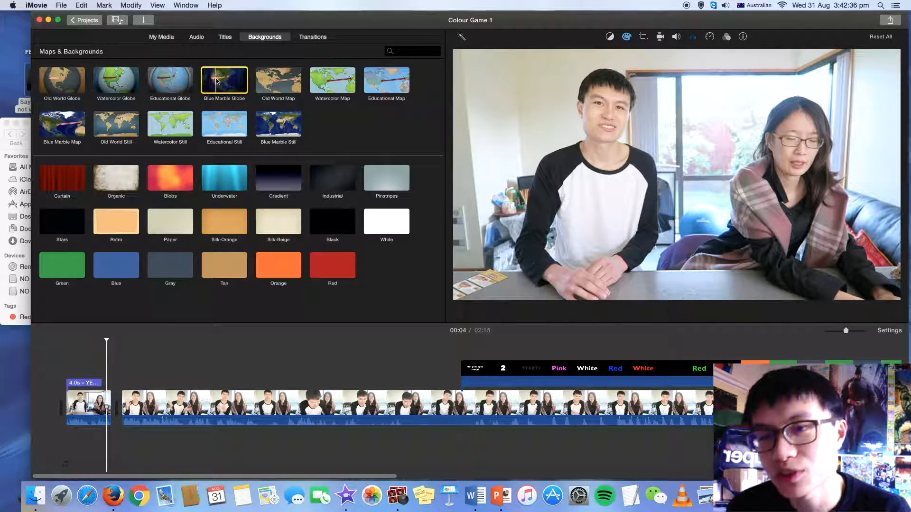
drag(216, 81, 130, 417)
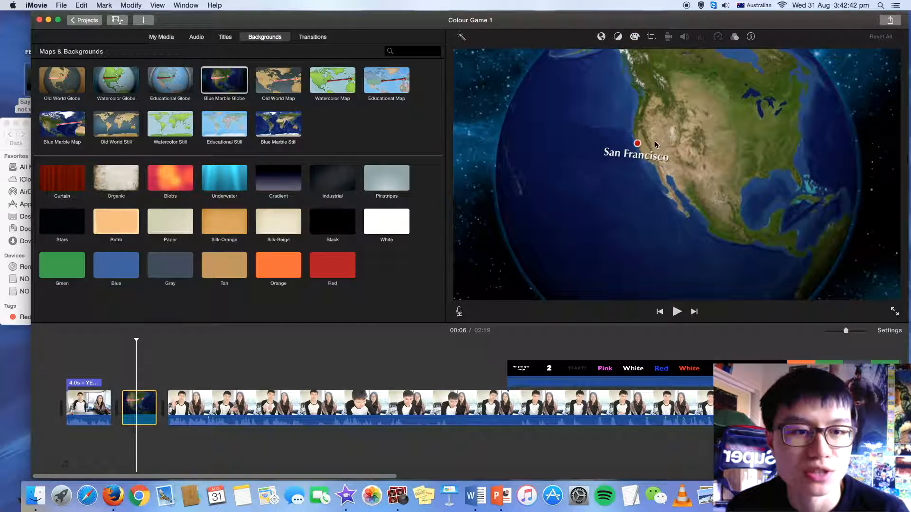
click(601, 38)
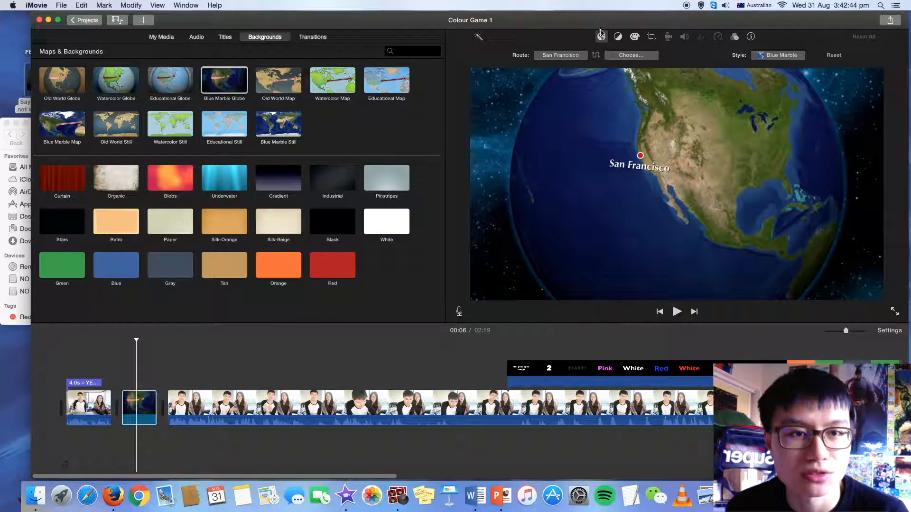
click(579, 56)
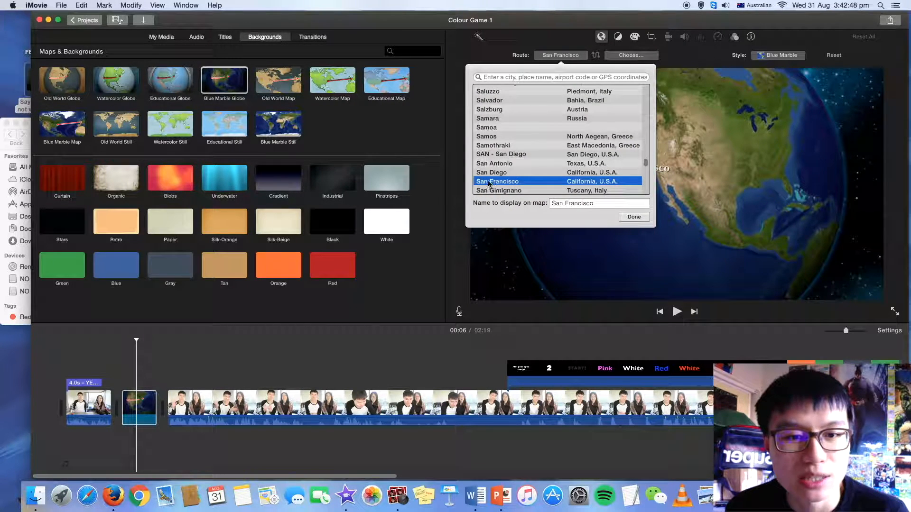
click(634, 217)
- Set the globe map's route destination to Wellington, New Zealand
click(630, 56)
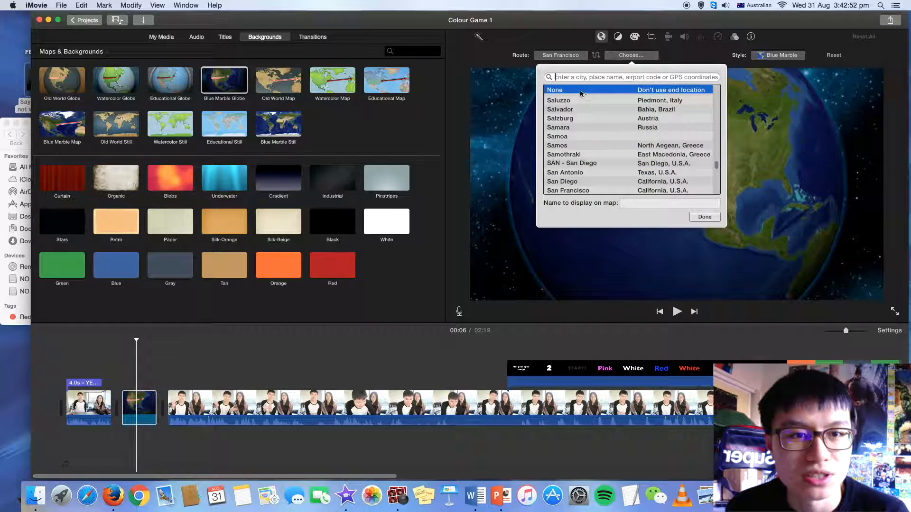
text(new)
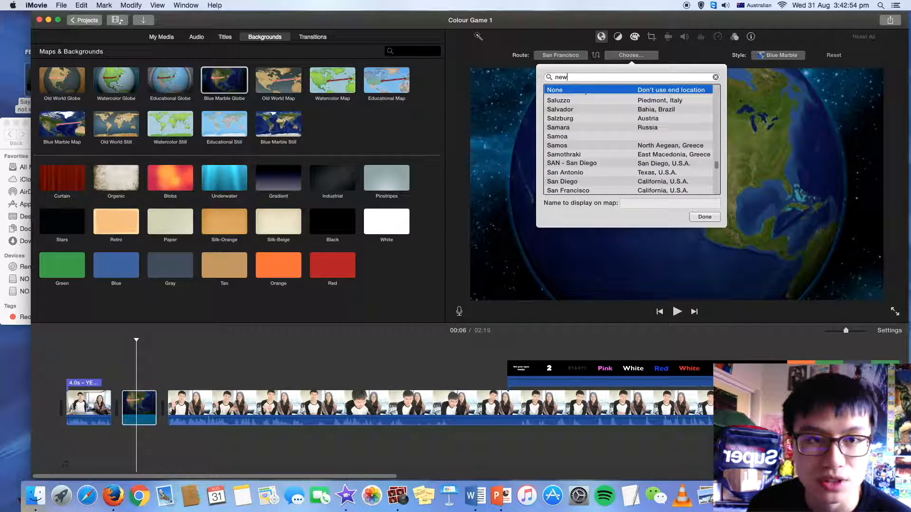
text( ze)
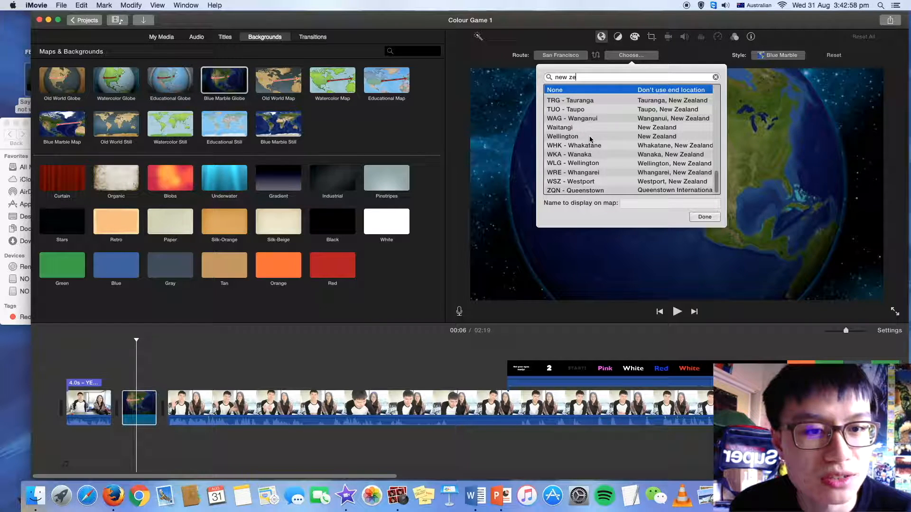
click(591, 138)
click(702, 217)
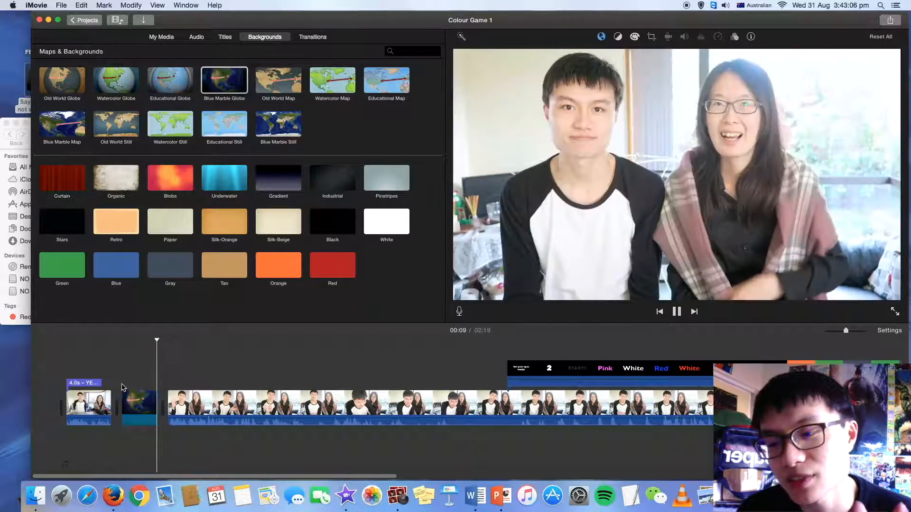
- Add Summer_Smile.mp3 from the YouTube music folder as background music beneath the long clip after the globe map, and preview it
key(space)
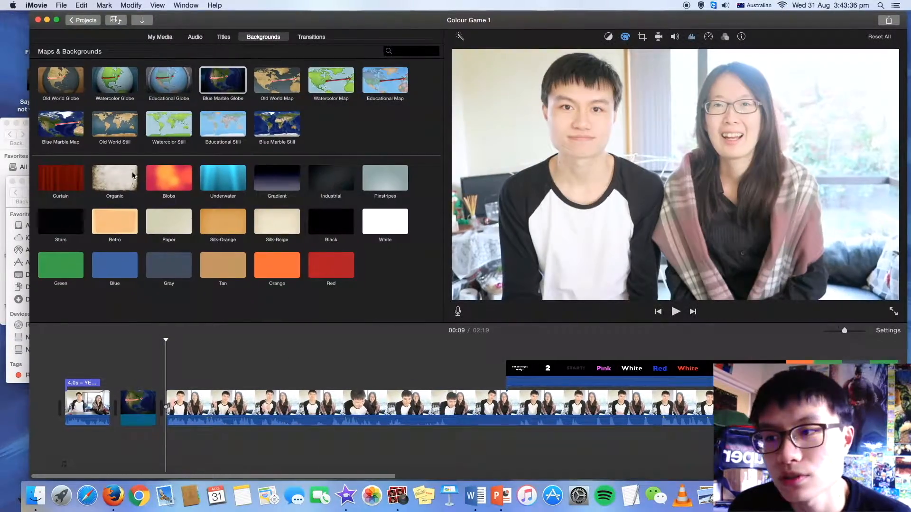
click(9, 209)
drag(122, 180, 280, 78)
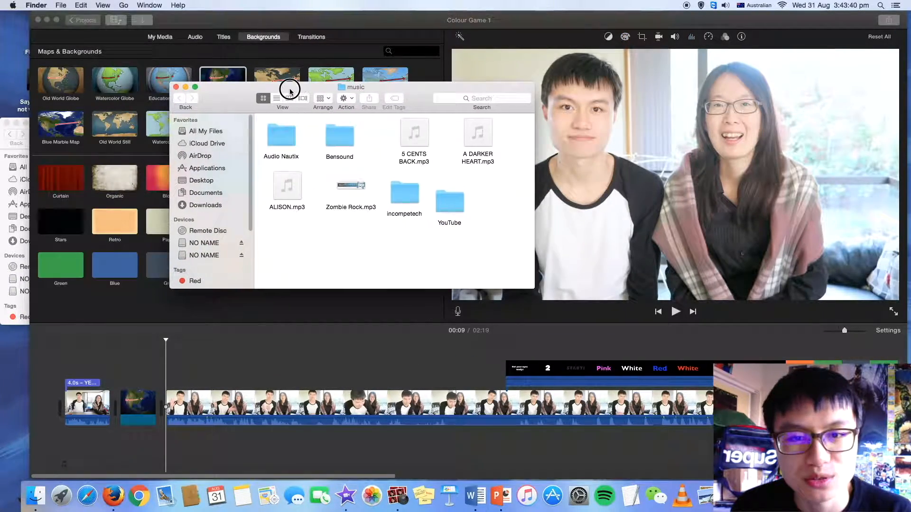
click(440, 205)
double_click(440, 205)
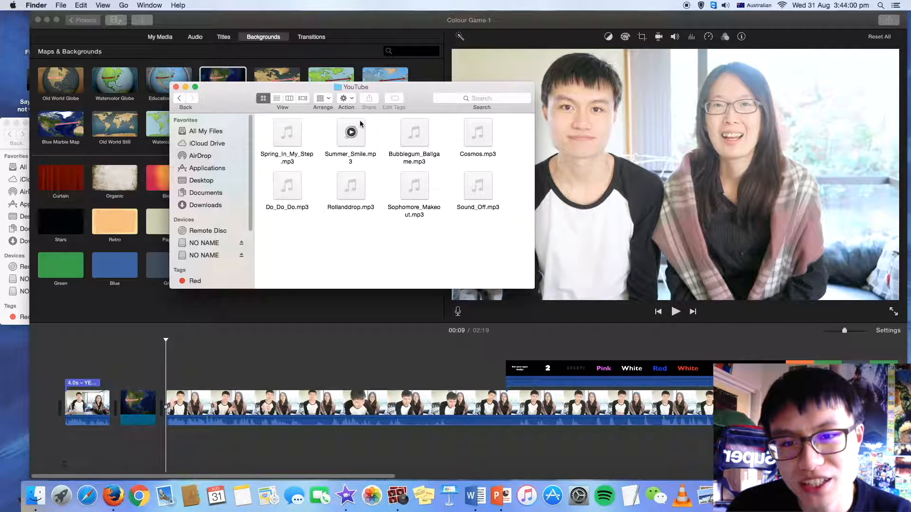
drag(359, 124, 354, 351)
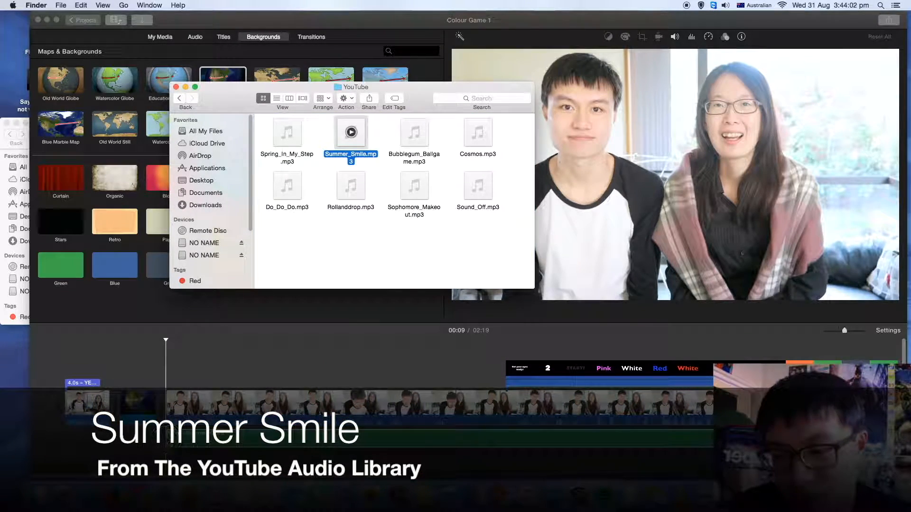
click(160, 372)
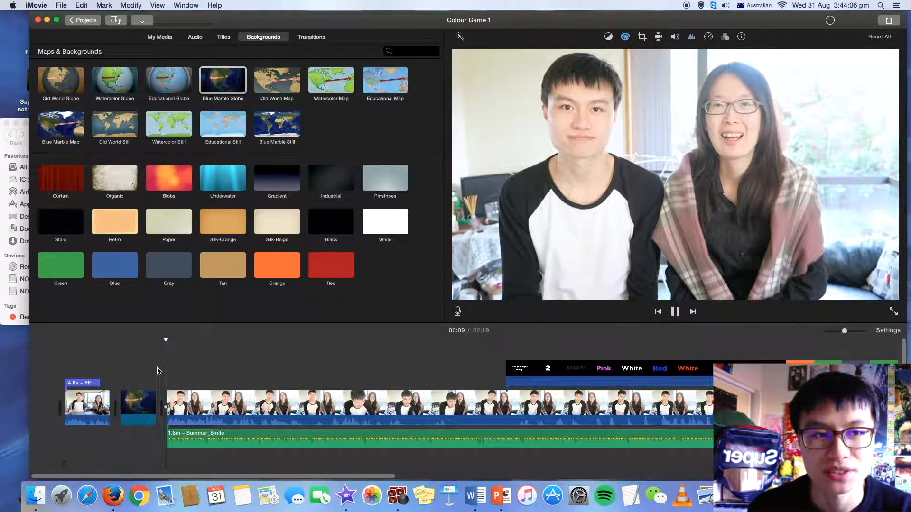
key(space)
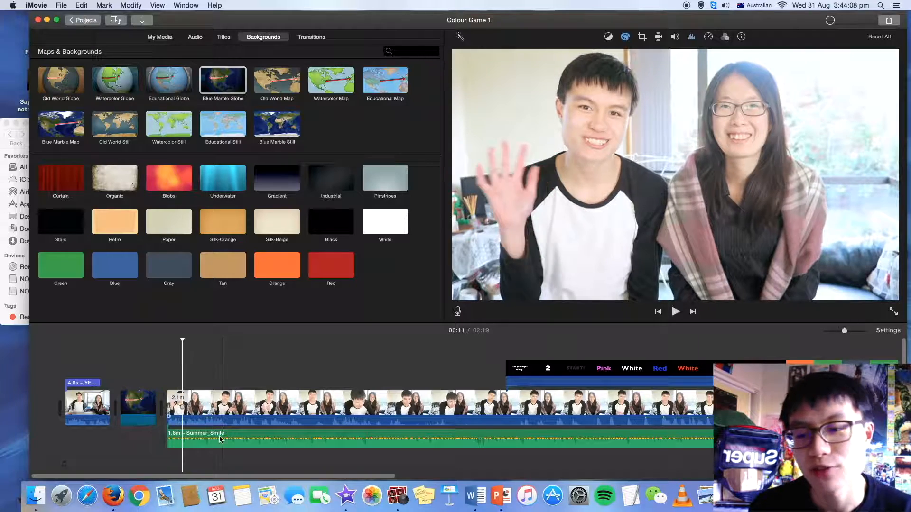
- Try lowering the Summer_Smile track's volume to 20% and preview it from the start of the long clip
click(279, 439)
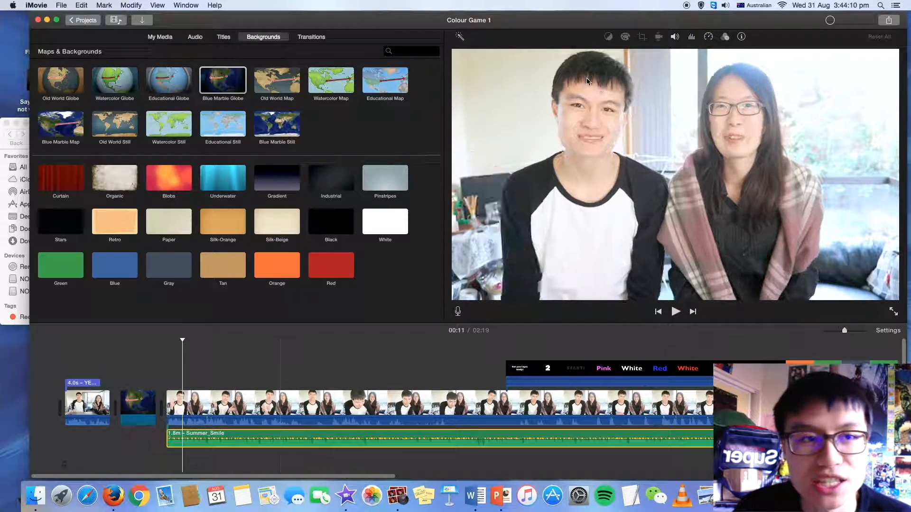
click(675, 37)
drag(600, 57, 579, 58)
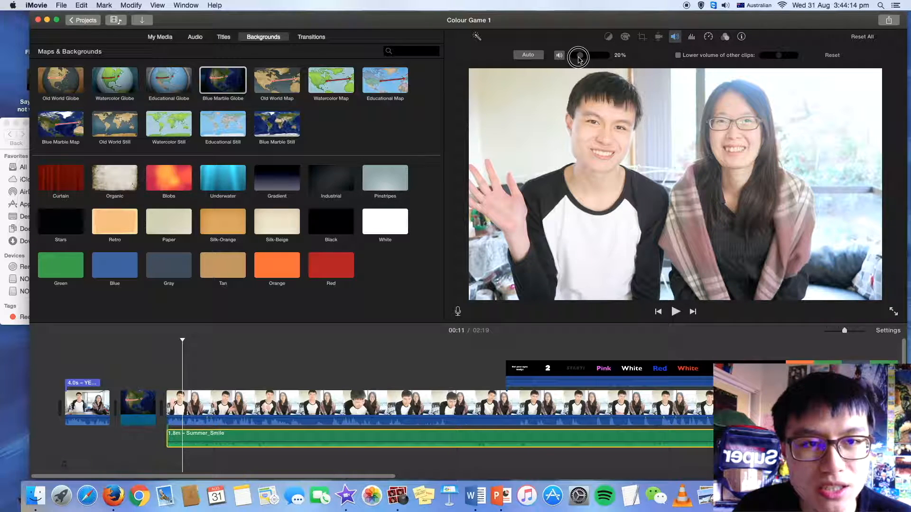
click(165, 380)
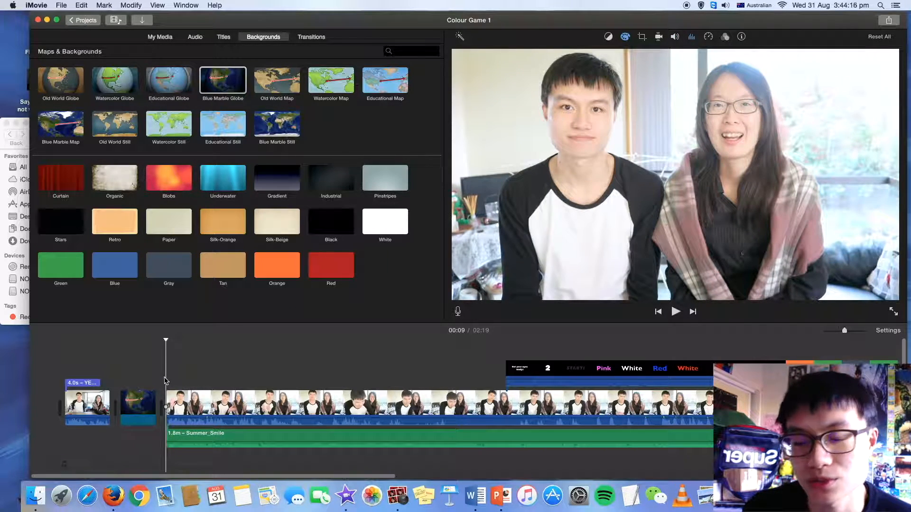
key(space)
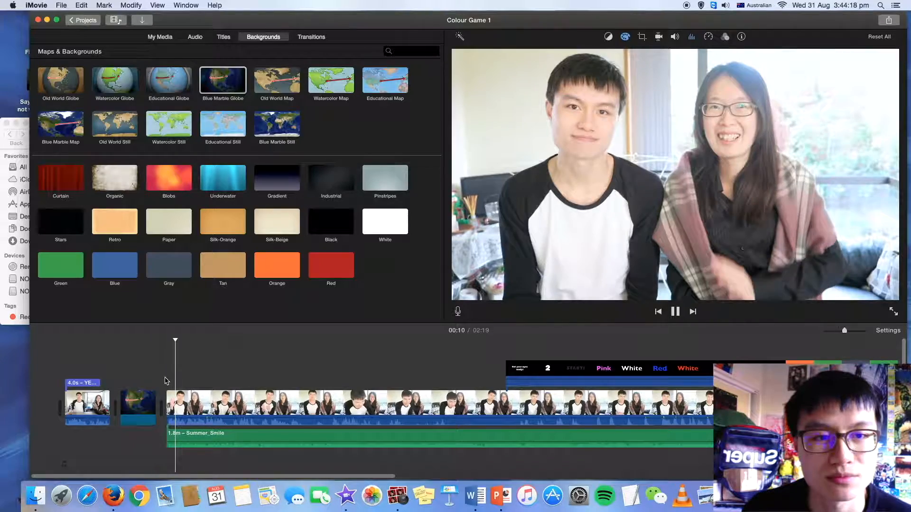
click(247, 437)
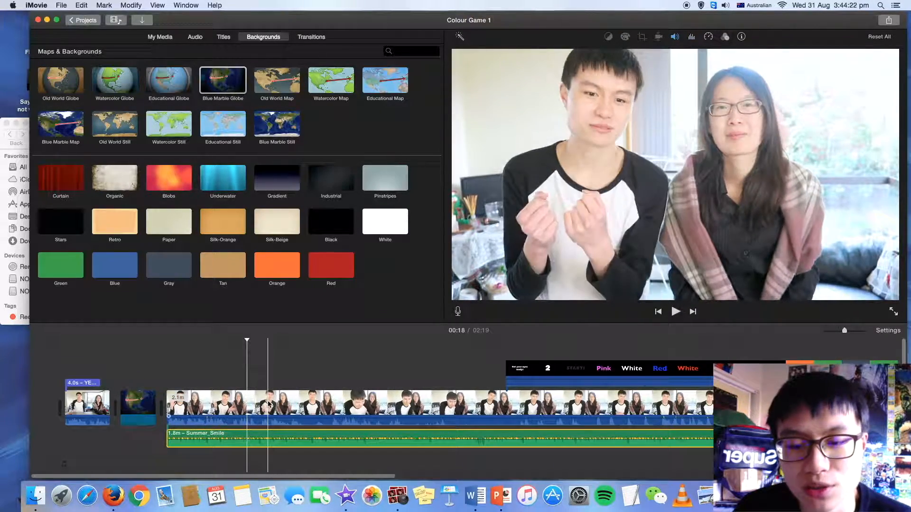
- Enable lowering the volume of other clips for the long clip and set its amount to the maximum
click(268, 399)
click(626, 37)
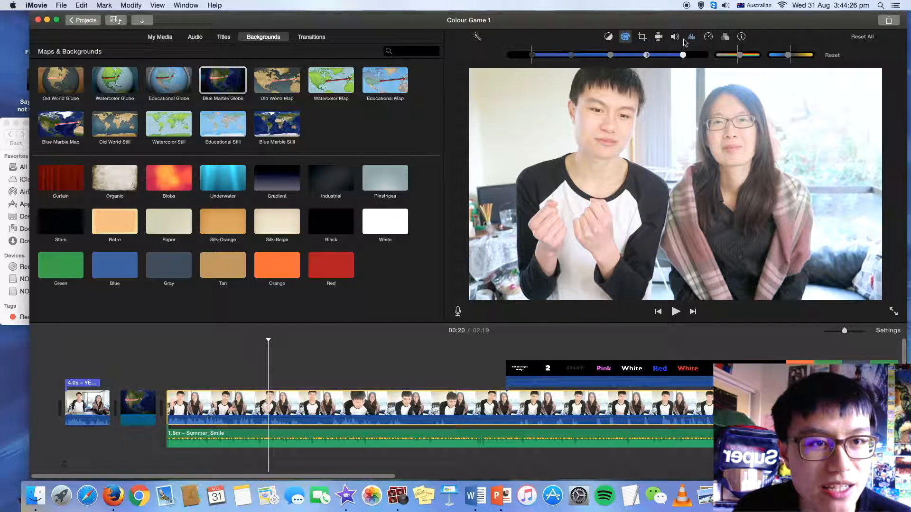
click(674, 37)
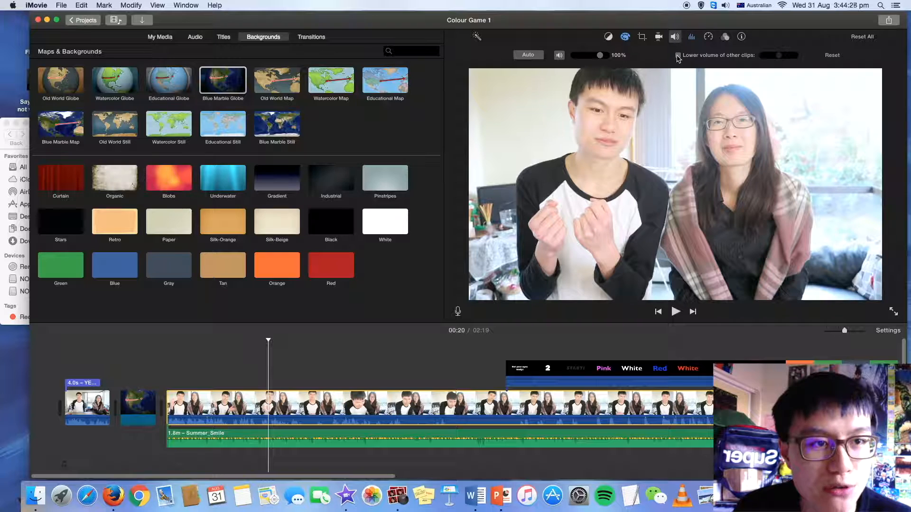
click(678, 55)
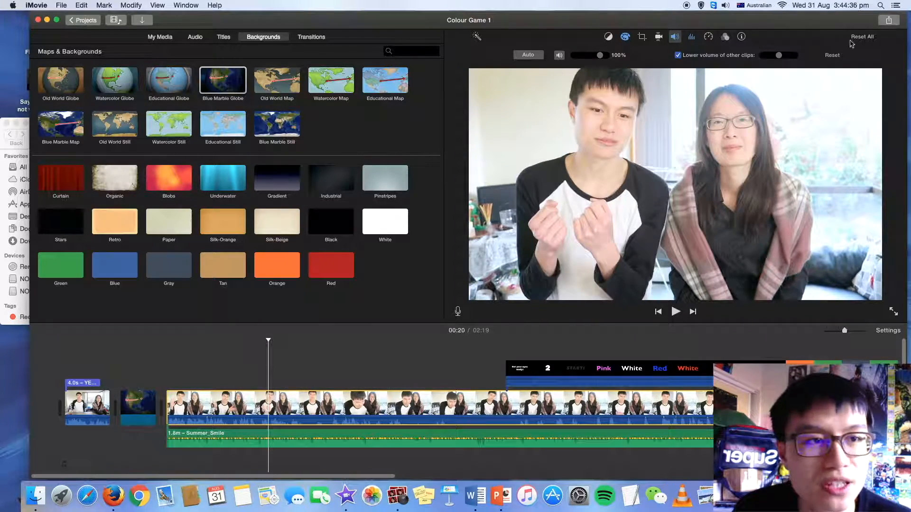
drag(780, 57, 795, 56)
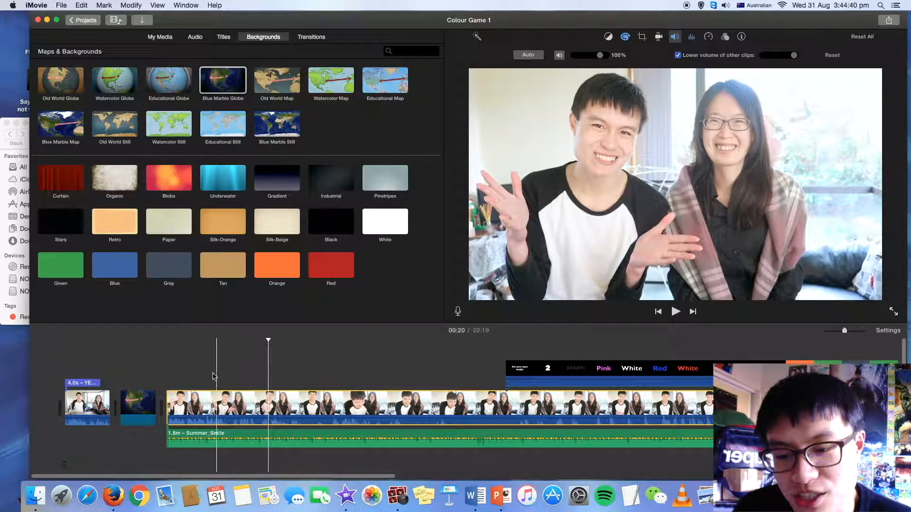
- Preview the long clip with the lowered music and check the Summer_Smile track's volume settings
click(164, 370)
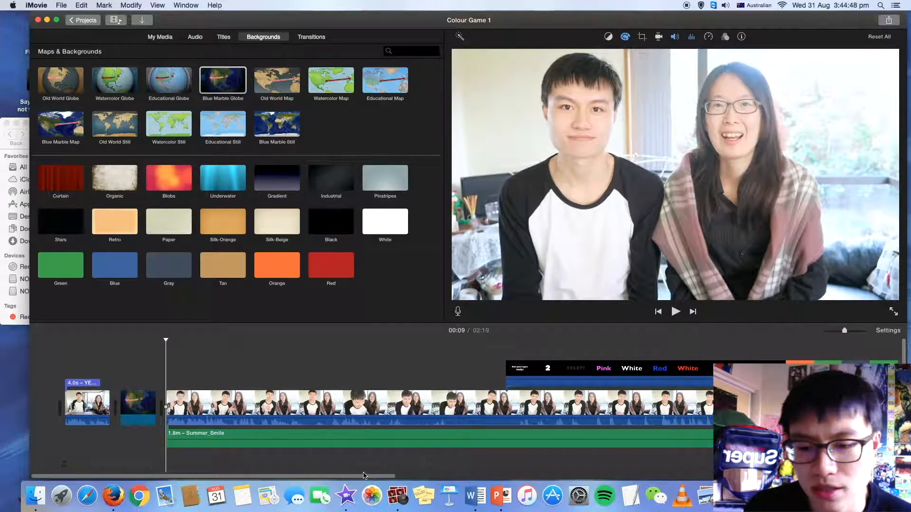
click(202, 417)
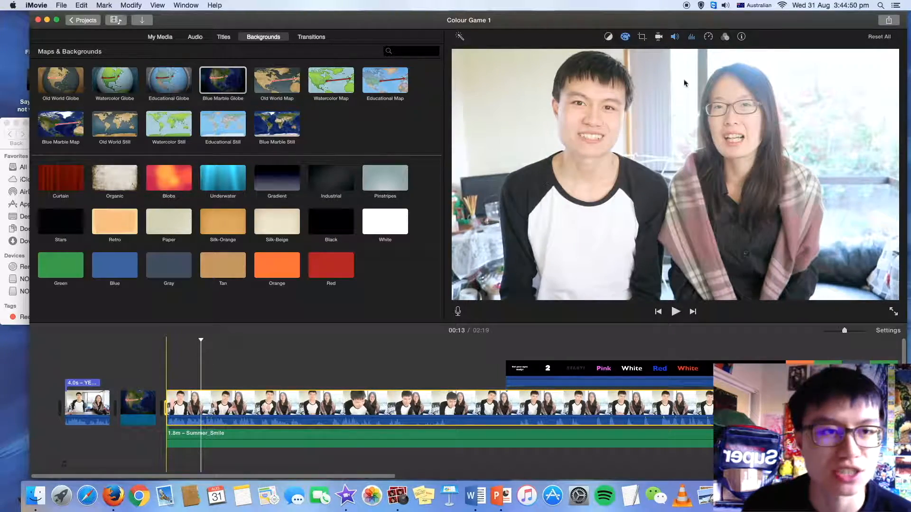
click(225, 439)
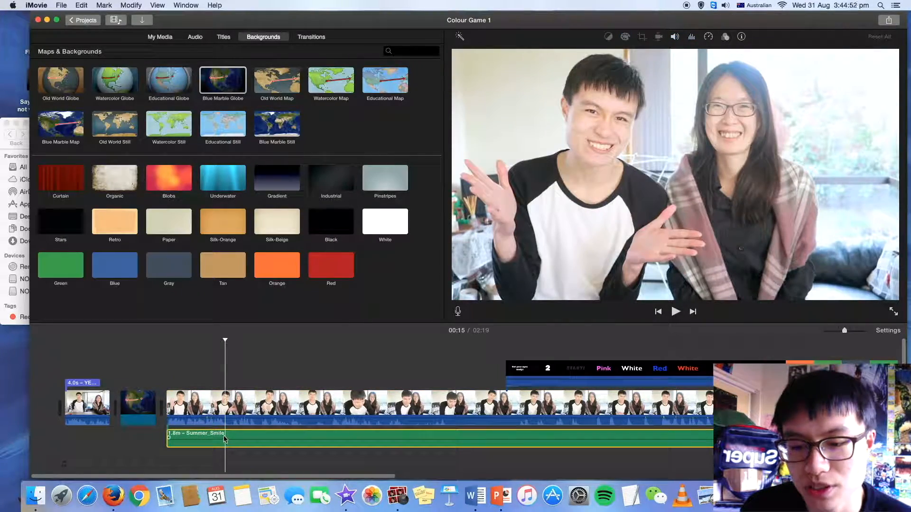
click(163, 373)
key(space)
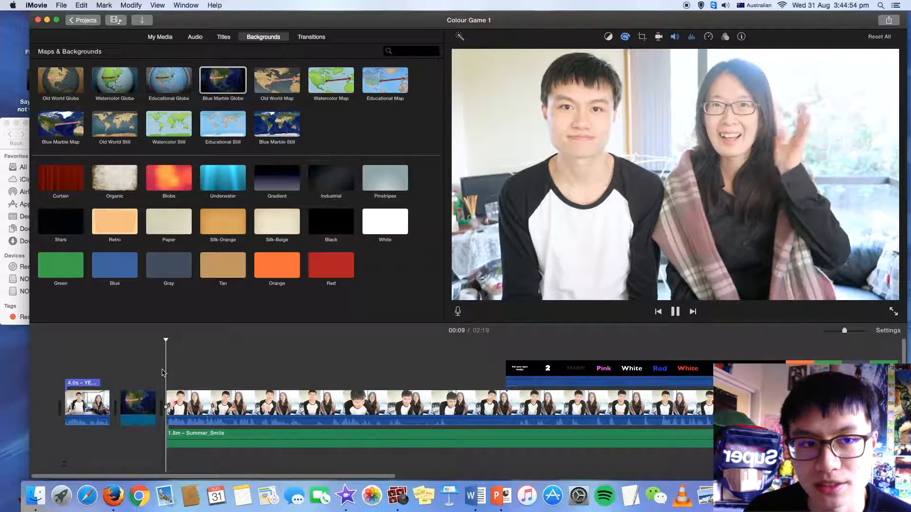
click(218, 438)
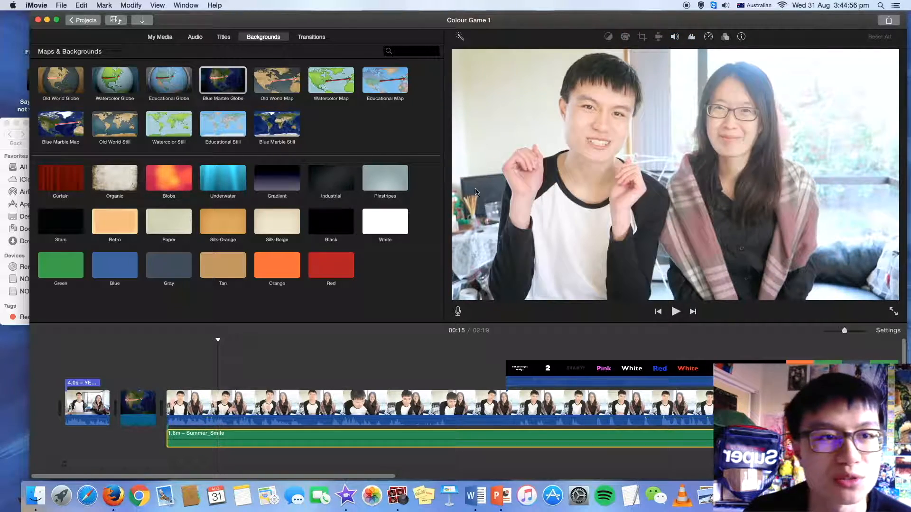
click(674, 38)
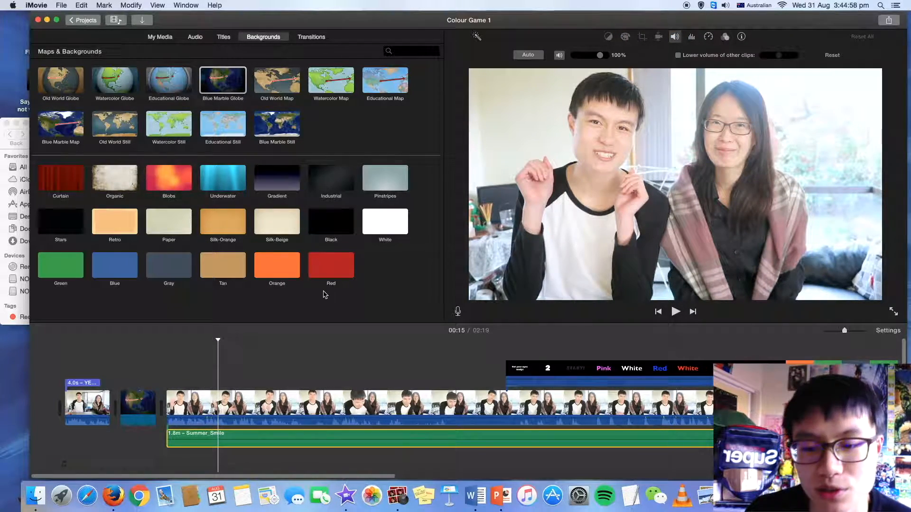
- Reduce the long clip's lowering of other clips to near the minimum and preview it with the music
click(213, 409)
drag(792, 56, 768, 57)
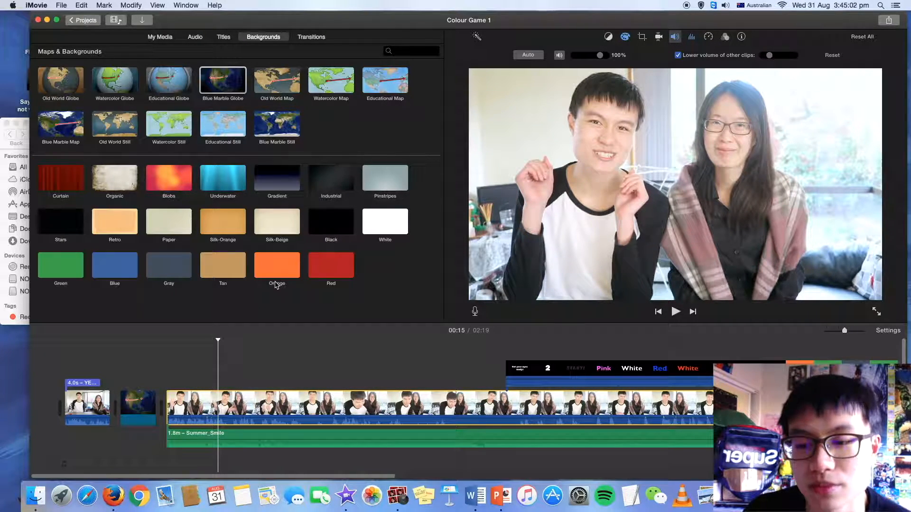
click(167, 377)
key(space)
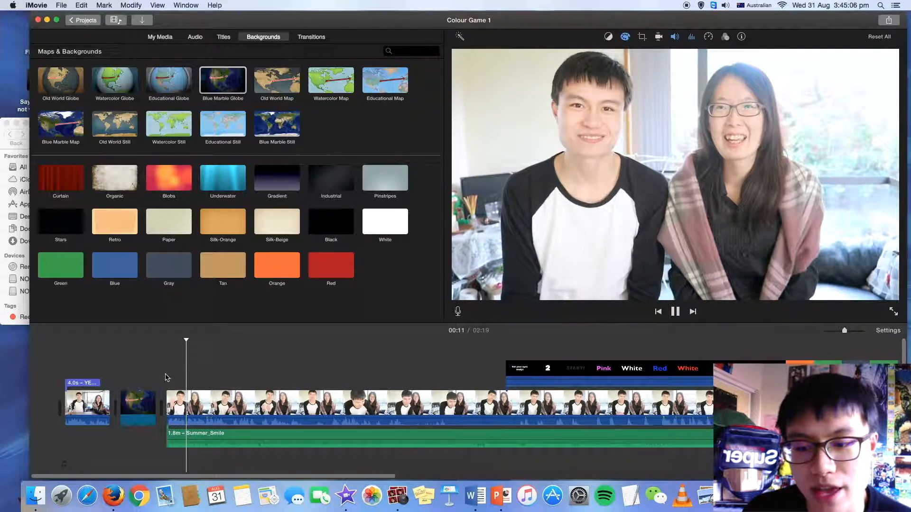
click(195, 435)
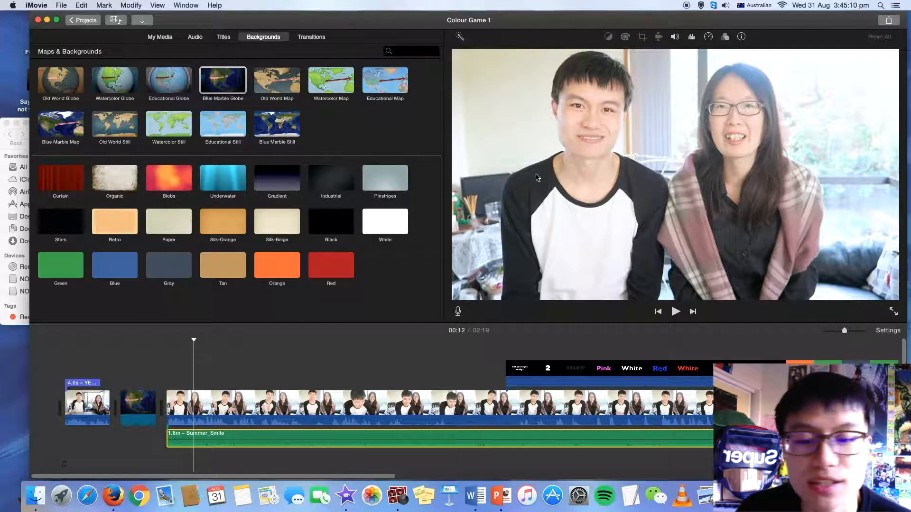
- Split the long clip at about 00:15 and 00:17 to isolate a short middle section
click(217, 400)
key(cmd+b)
click(245, 403)
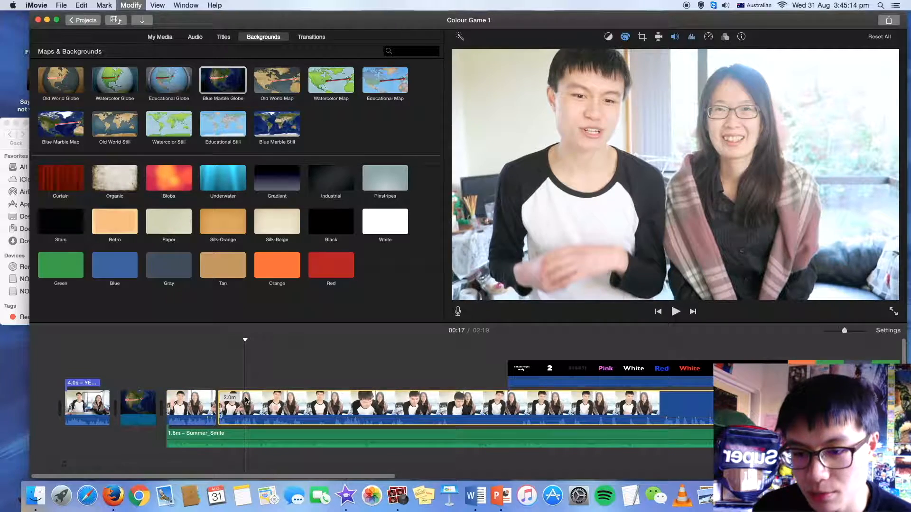
key(super+b)
- Turn off lowering the volume of other clips for the short section between the two splits
click(231, 406)
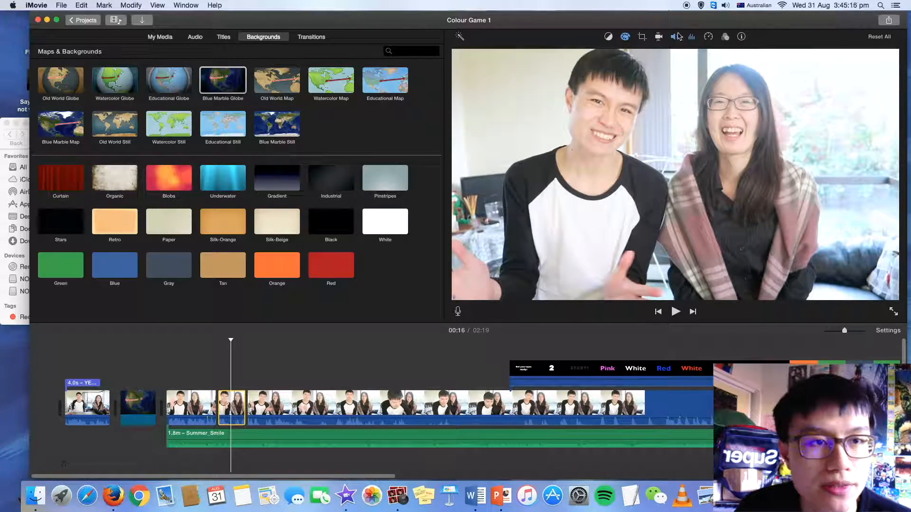
click(675, 36)
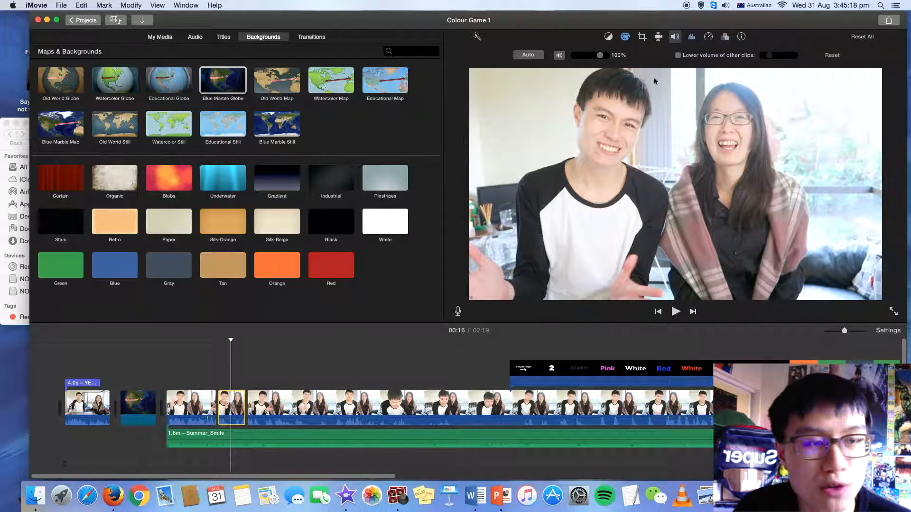
click(232, 438)
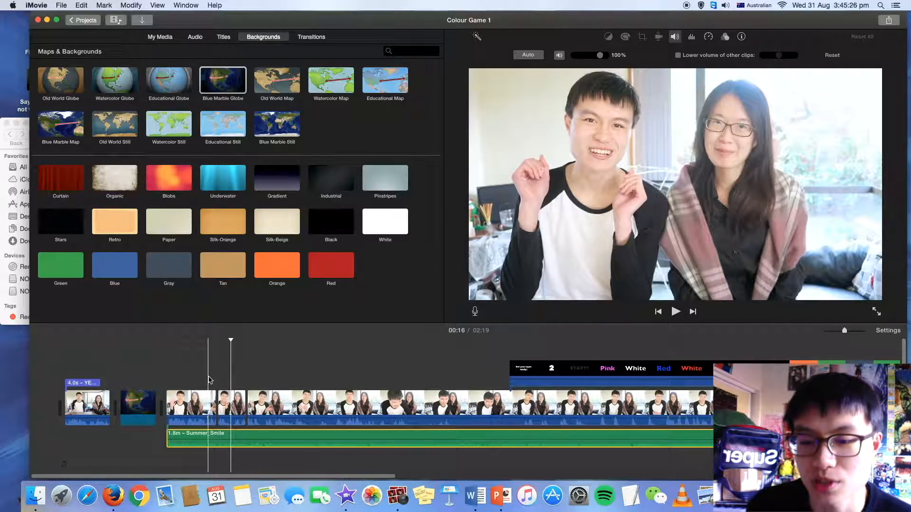
- Preview how the music volume changes across the split sections of the long clip
click(246, 386)
click(201, 380)
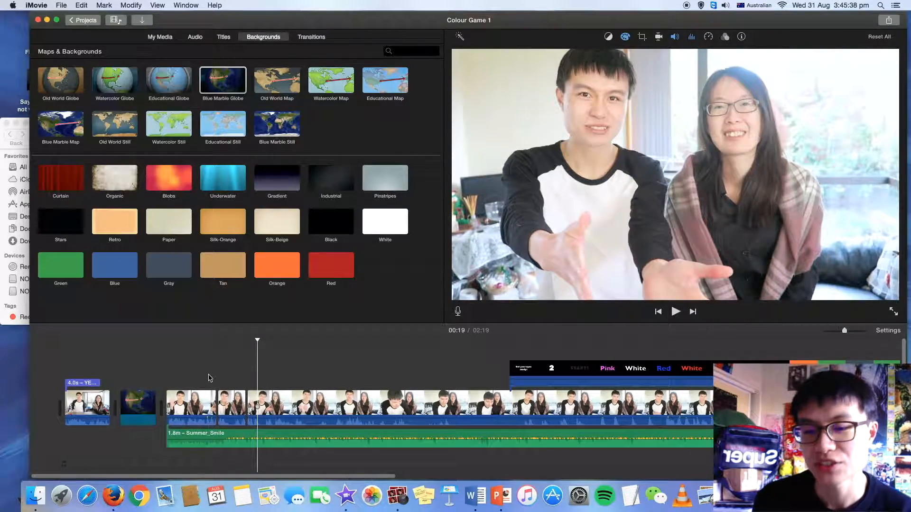
click(247, 383)
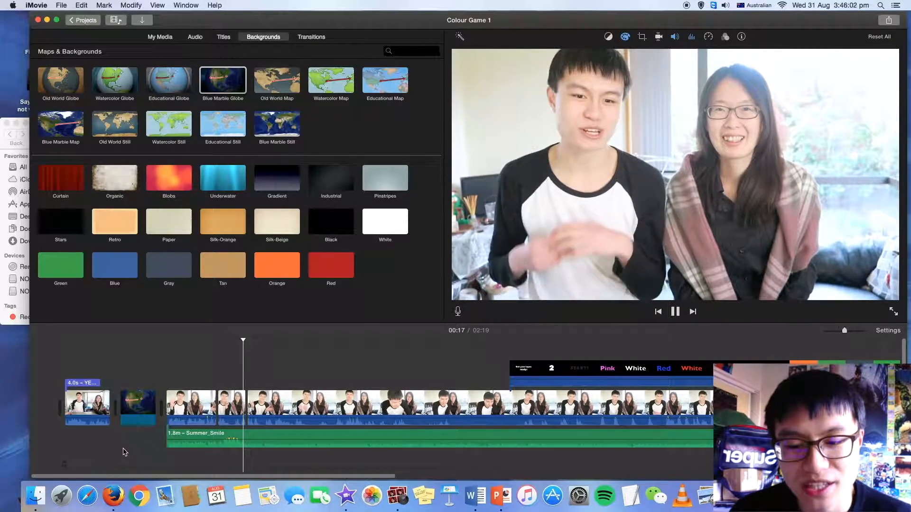
key(space)
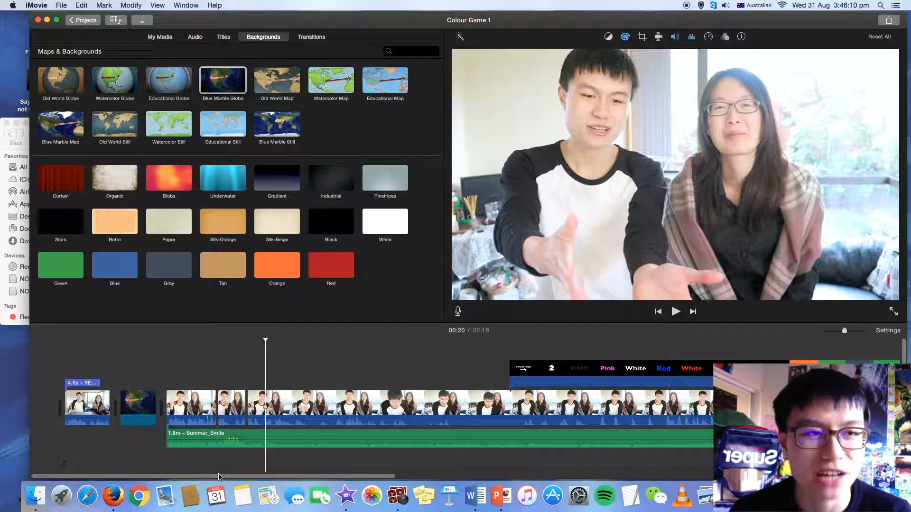
drag(218, 475, 97, 466)
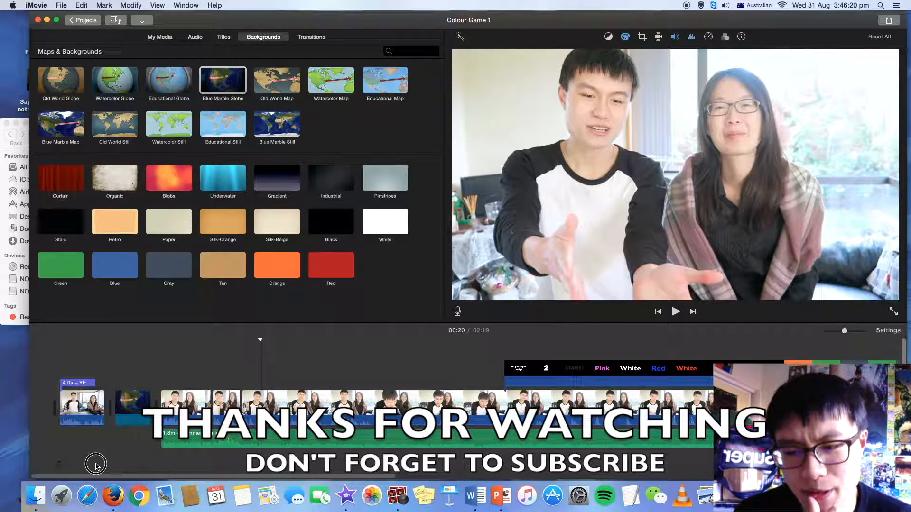